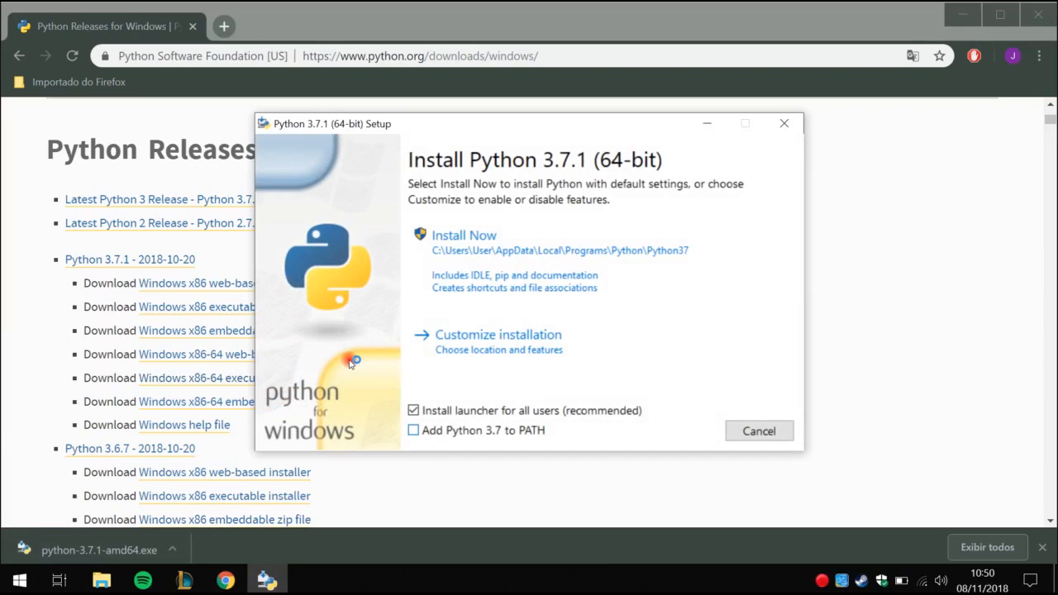
Install Python 3.7.1 with "Add Python 3.7 to PATH" enabled, and disable the path length limit before closing the setup.
left_click(413, 430)
left_click(409, 231)
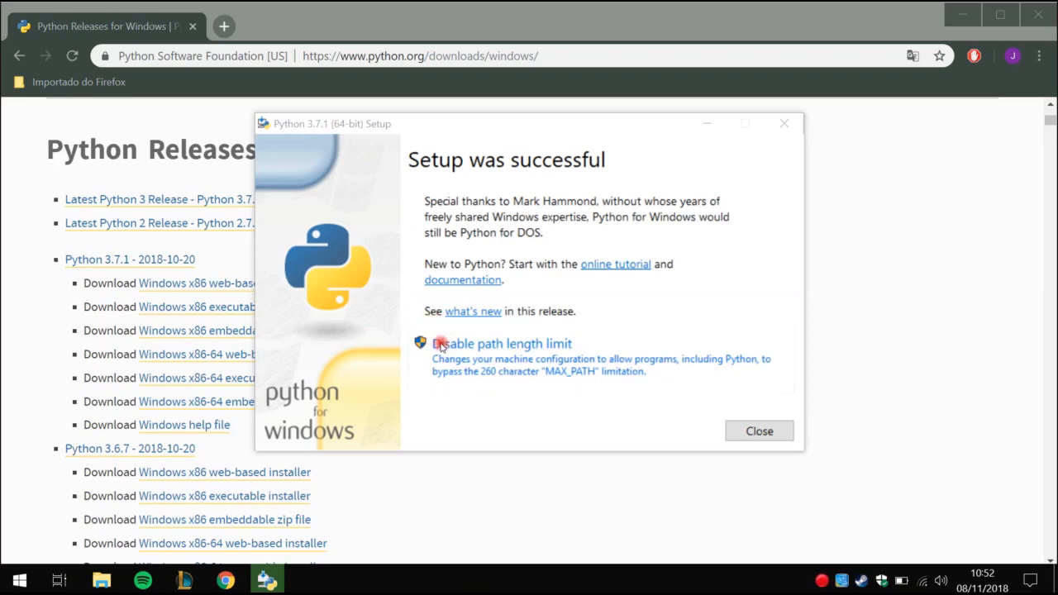
left_click(440, 301)
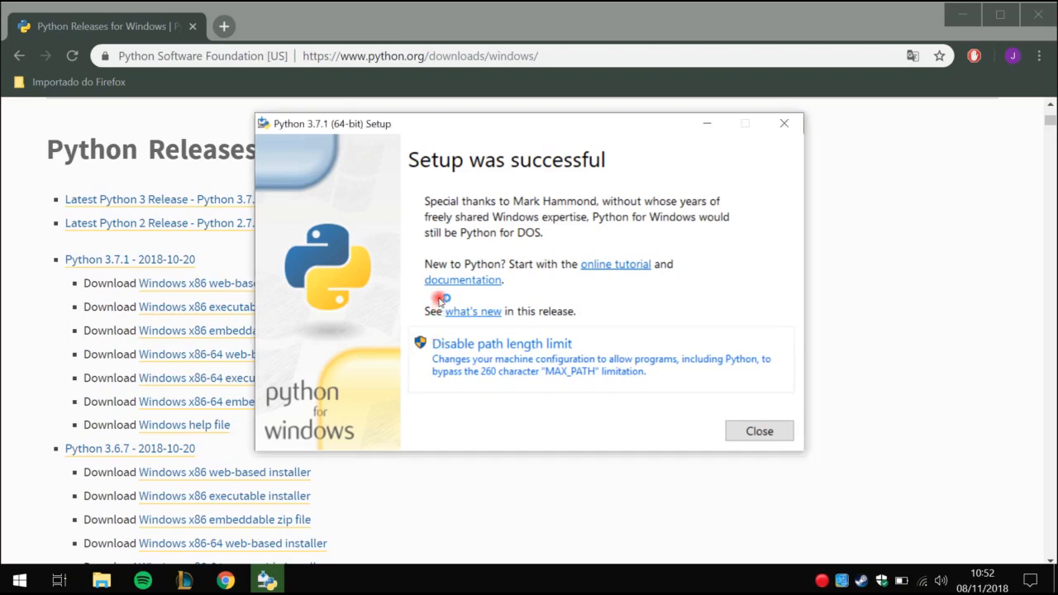
left_click(440, 301)
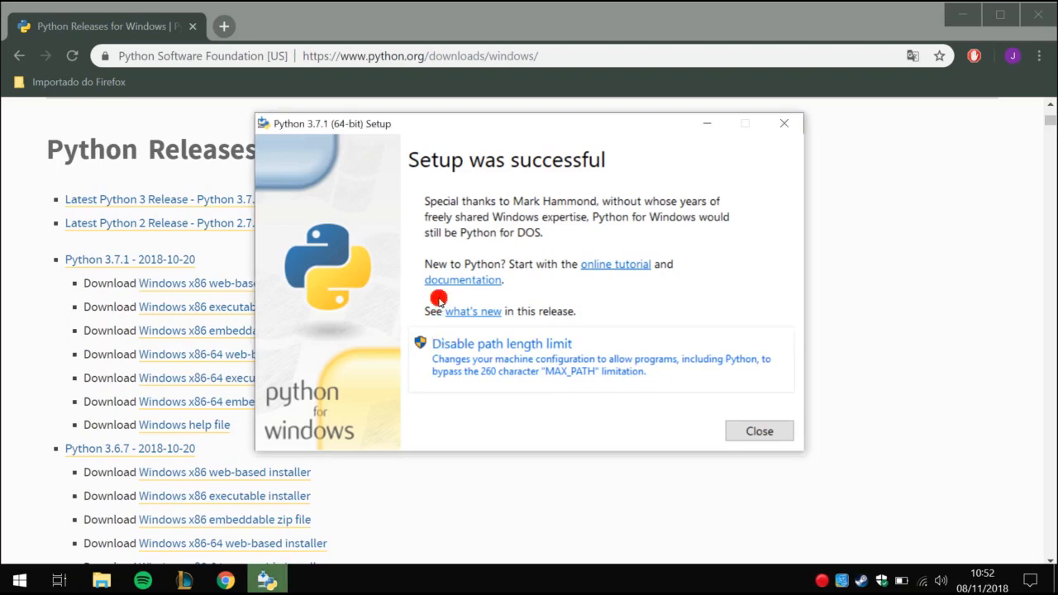
left_click(412, 337)
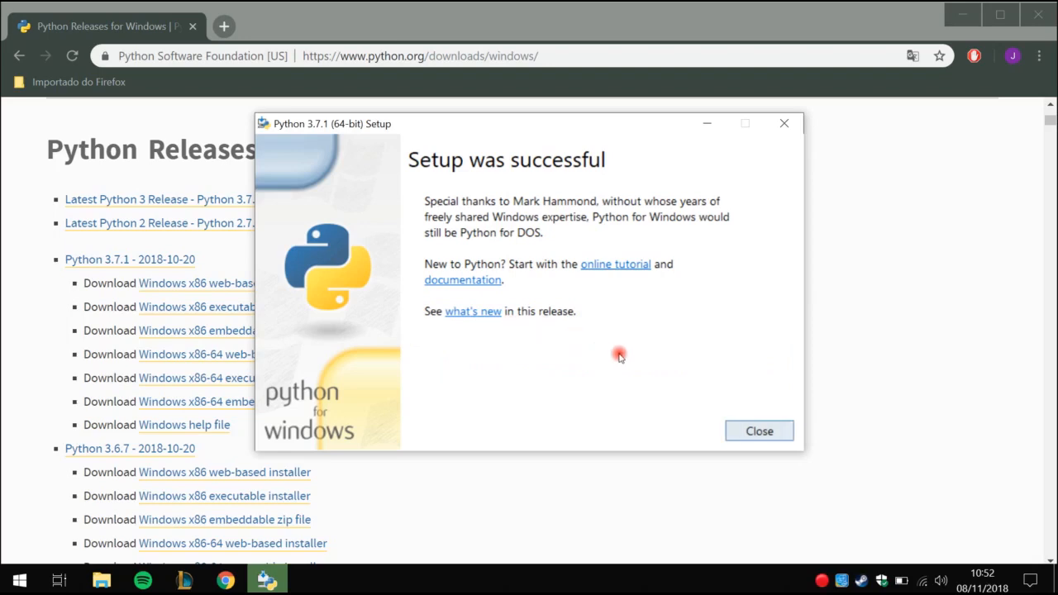
key("Return")
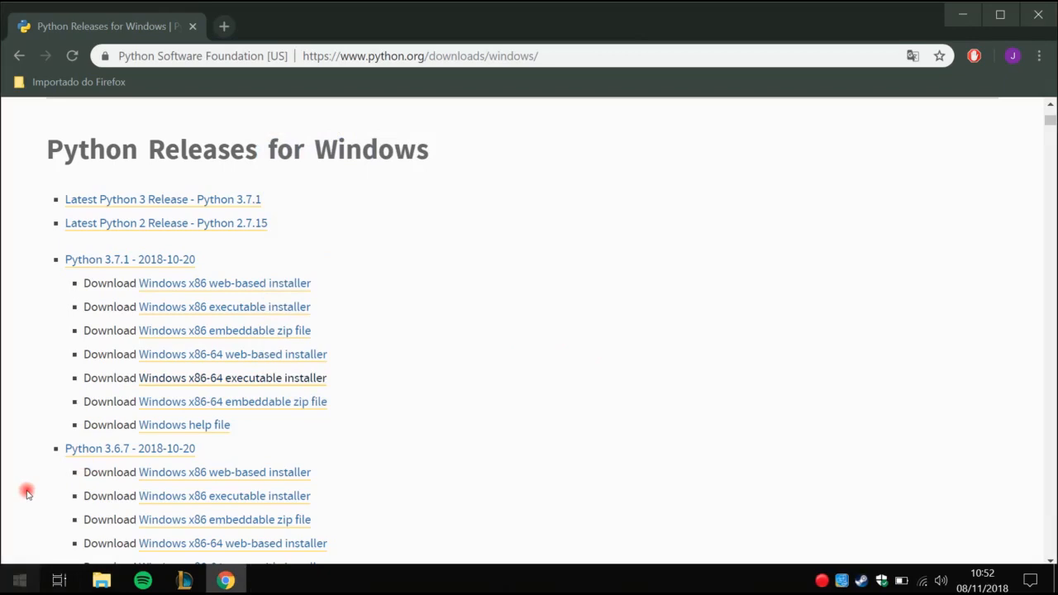
Open the Windows Command Prompt and check the installed Python version with python --version.
key("super")
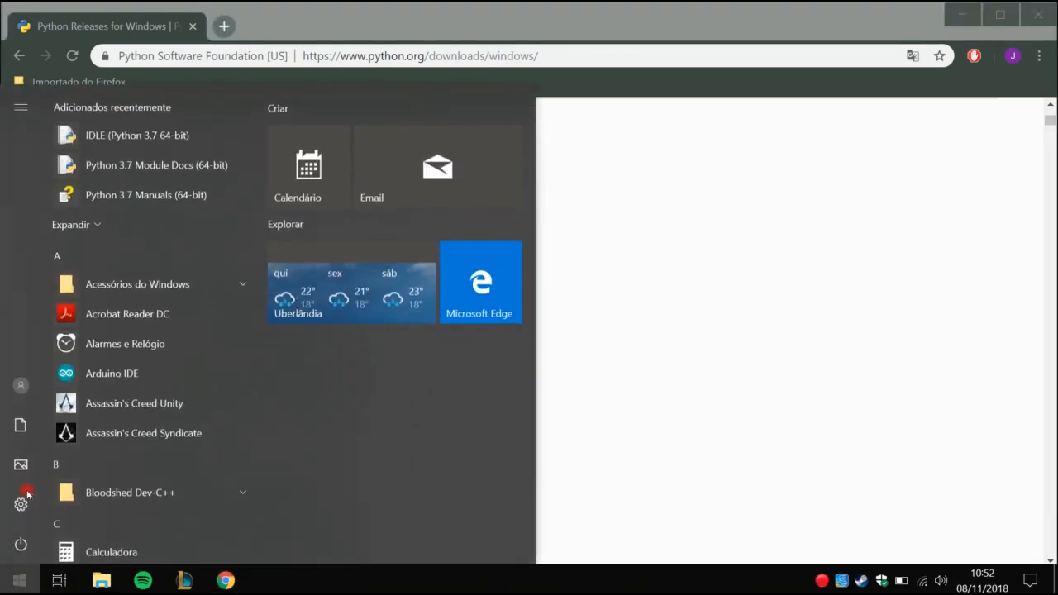
left_click(27, 493)
type("cmd")
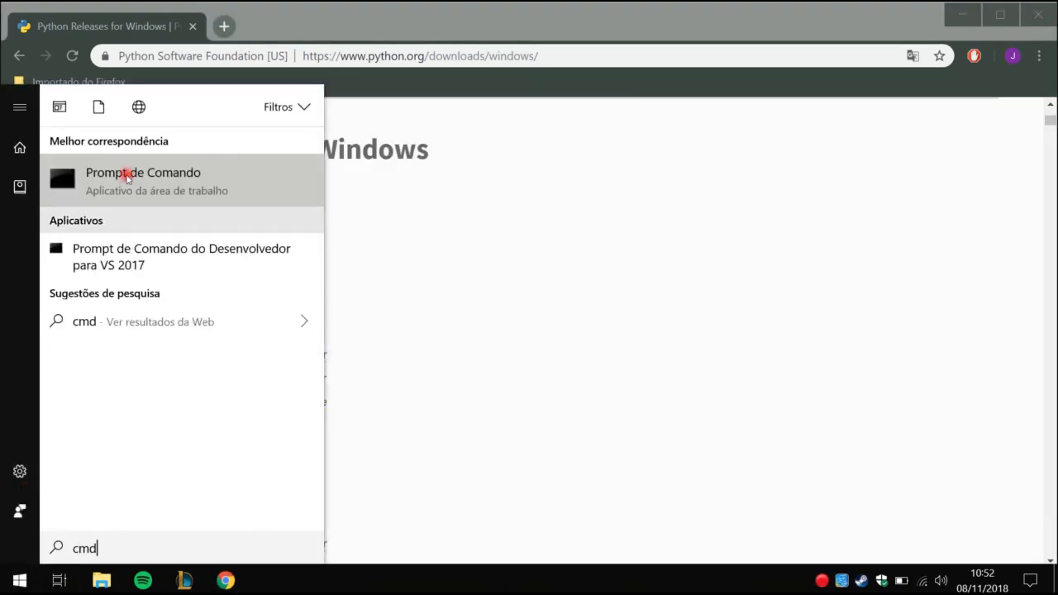
key("Return")
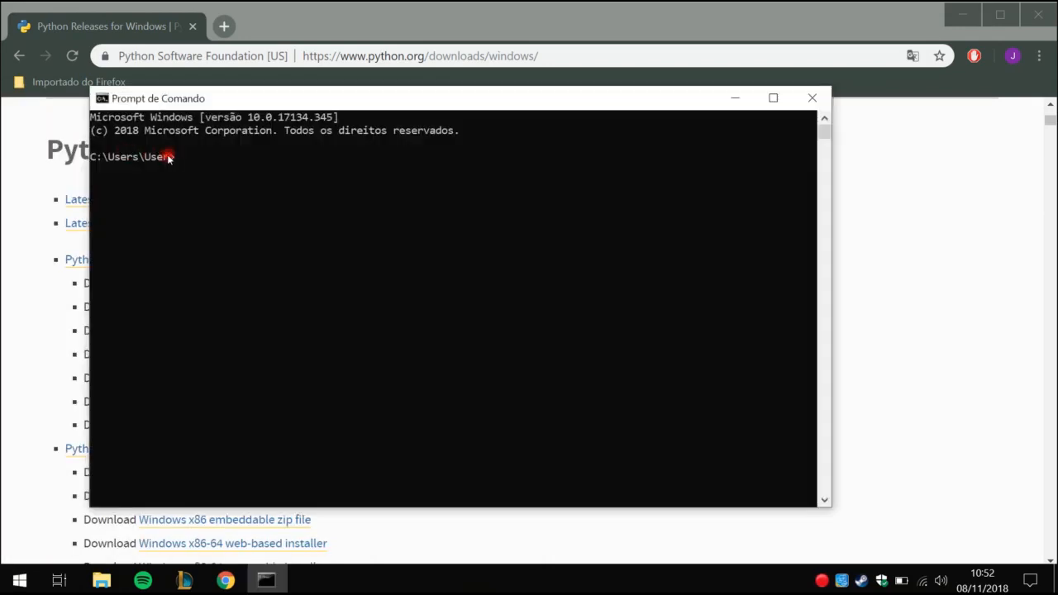
type("python --version")
key("Return")
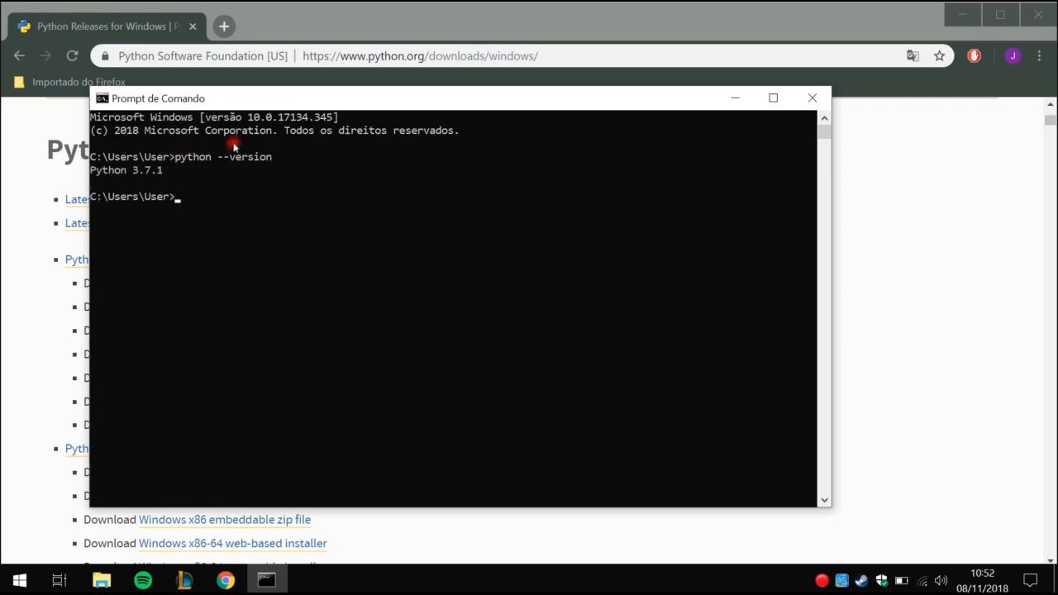
Start the interactive Python interpreter and evaluate 3+2.
type("python")
key("Return")
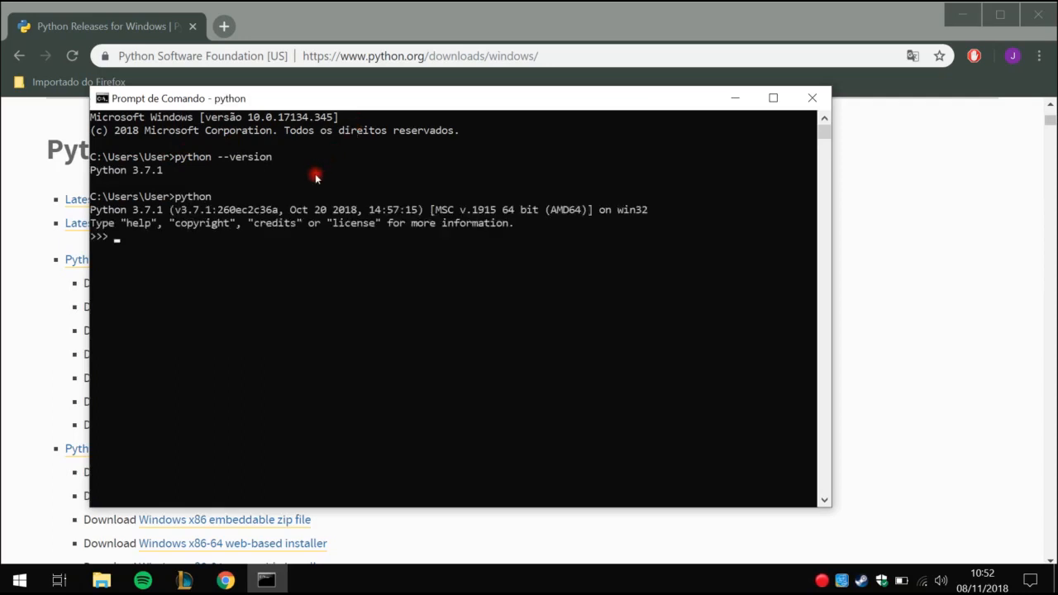
type("3+2")
key("Return")
Run a for loop in the interpreter over i in range (10) that executes print(i).
type("for")
type("(i")
key("BackSpace")
key("BackSpace")
type("i")
key("BackSpace")
key("BackSpace")
type("in range")
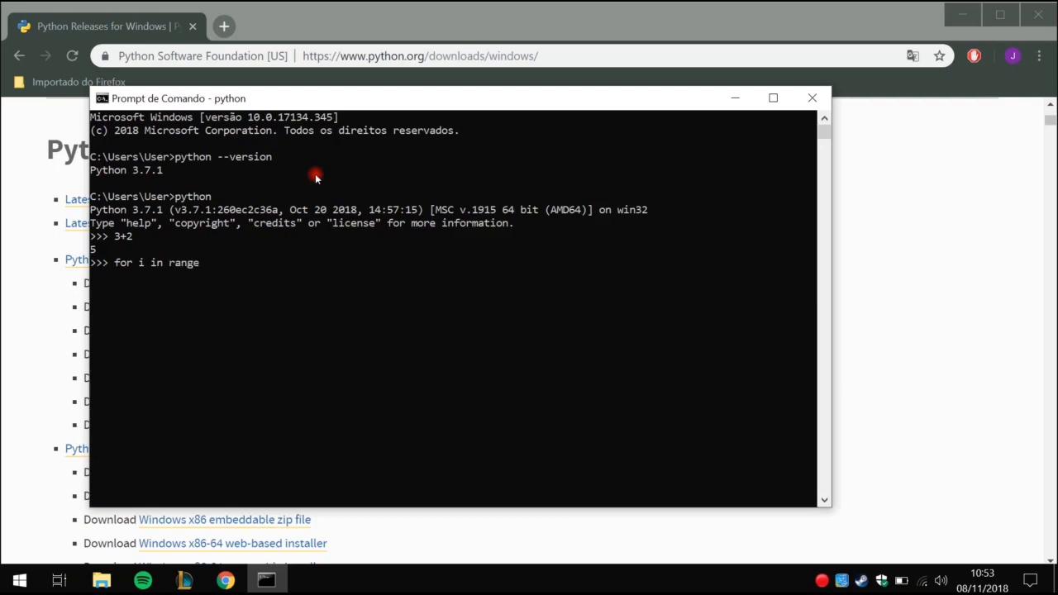
type(" (10) :")
key("Tab")
type("print(i)")
key("Return")
key("Return")
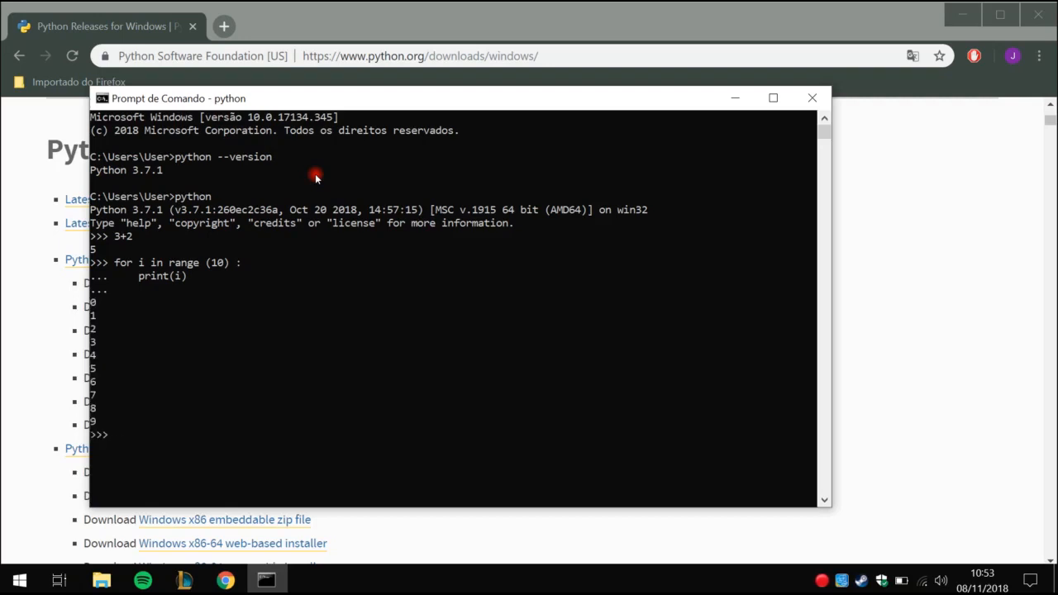
Exit the Python interpreter with quit() and close the Command Prompt.
type("quit")
key("Return")
type("q")
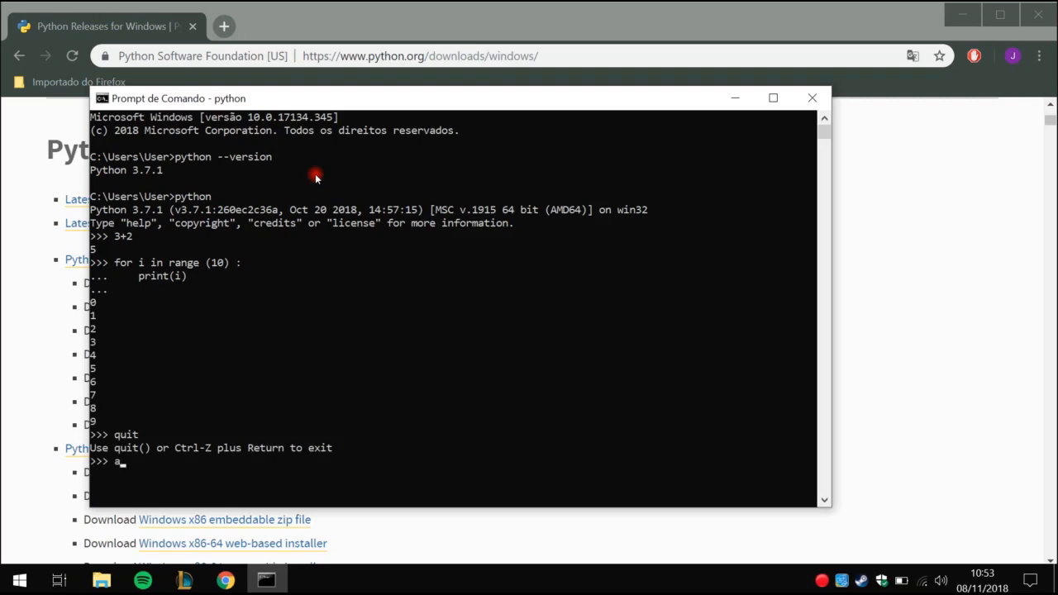
type("uit()")
key("Return")
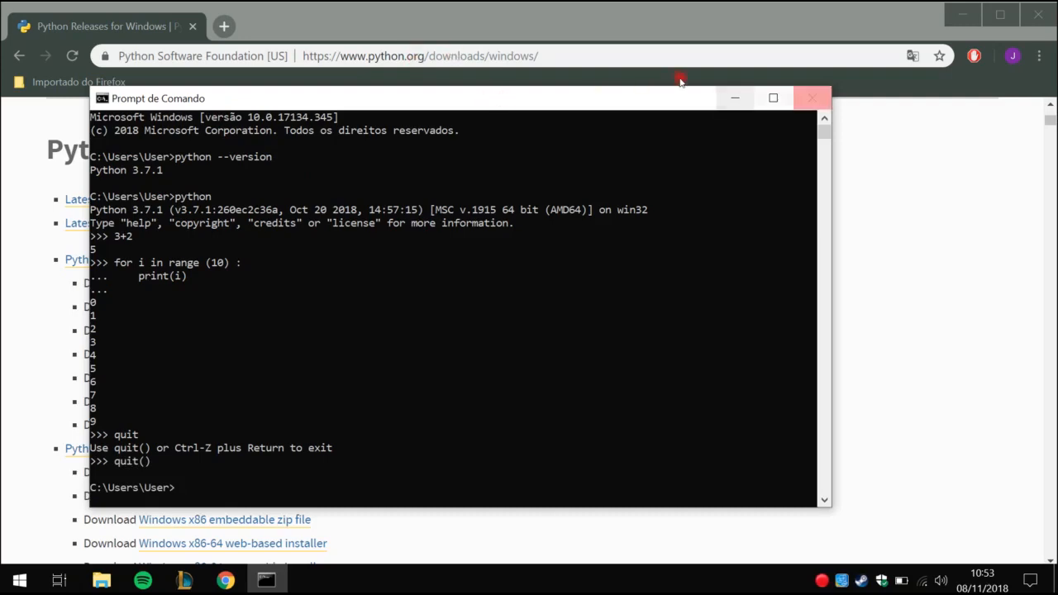
left_click(813, 98)
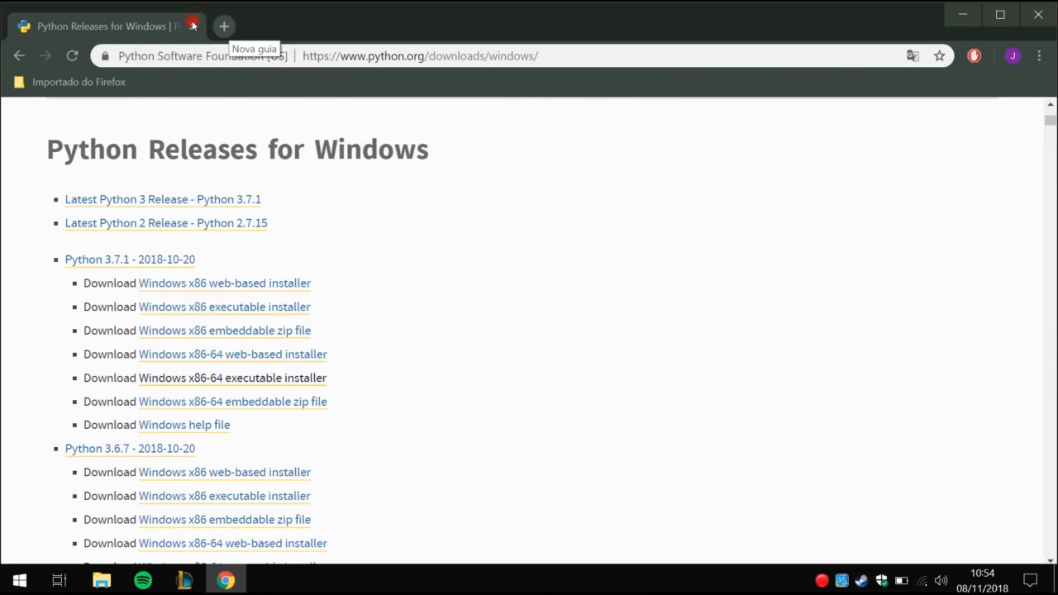
Search Google in a new Chrome tab for the Visual Studio Code download.
key("ctrl+t")
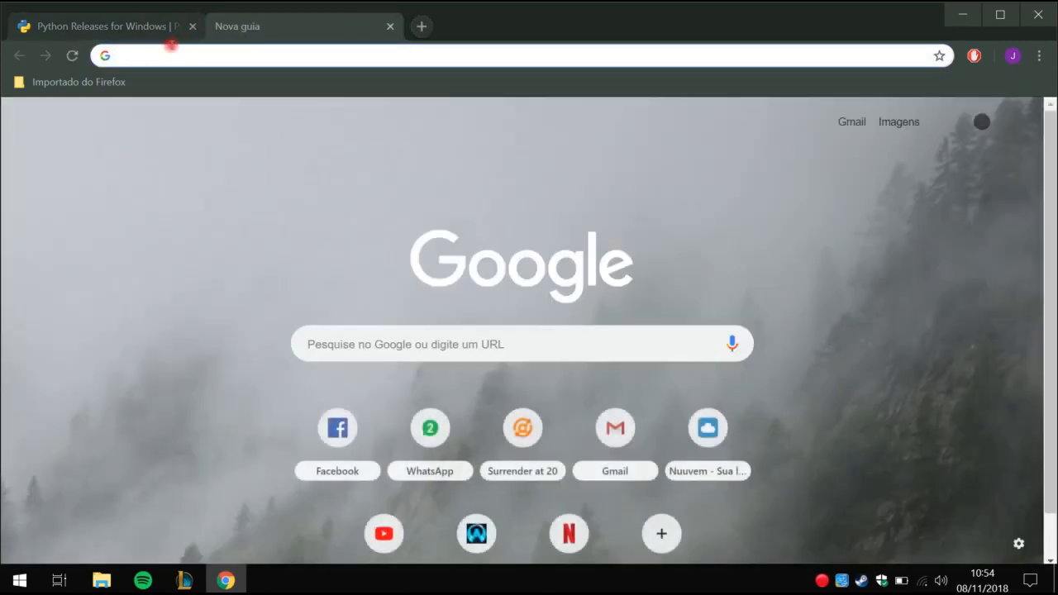
type("visual s")
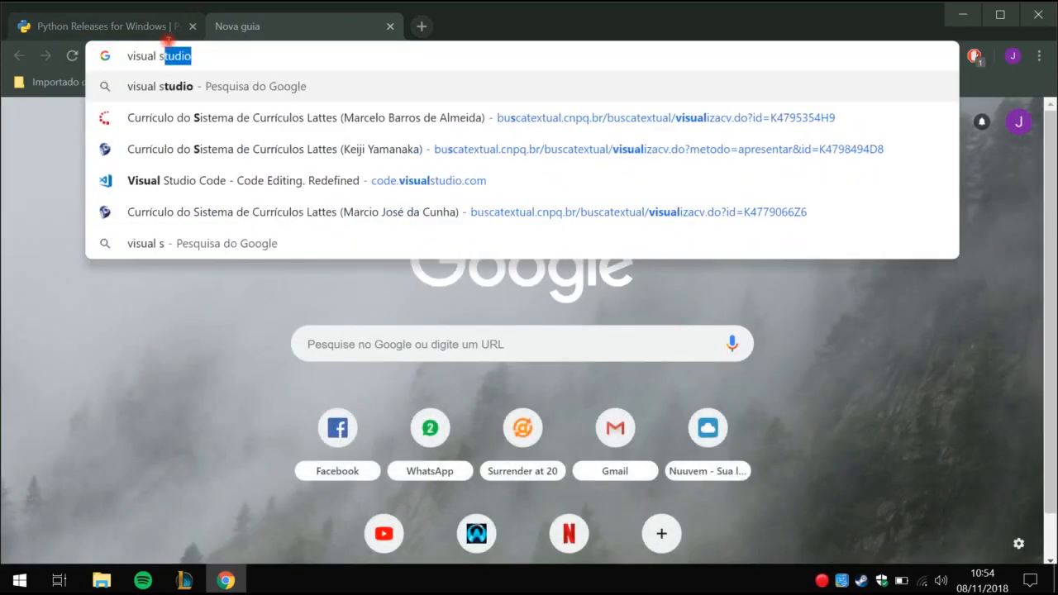
type("tud")
key("BackSpace")
type("ud")
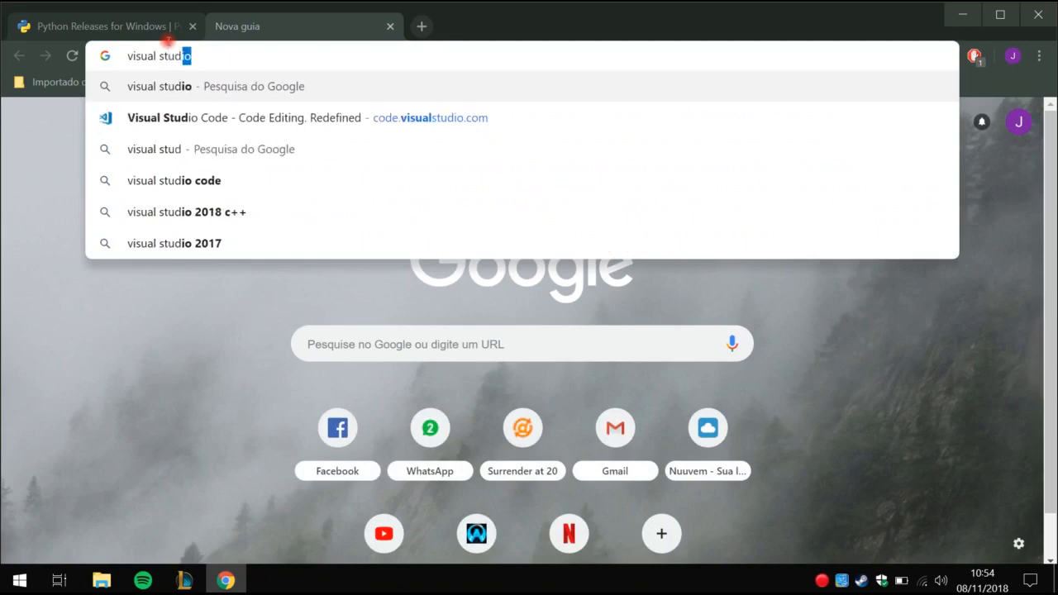
type("io code dowloado")
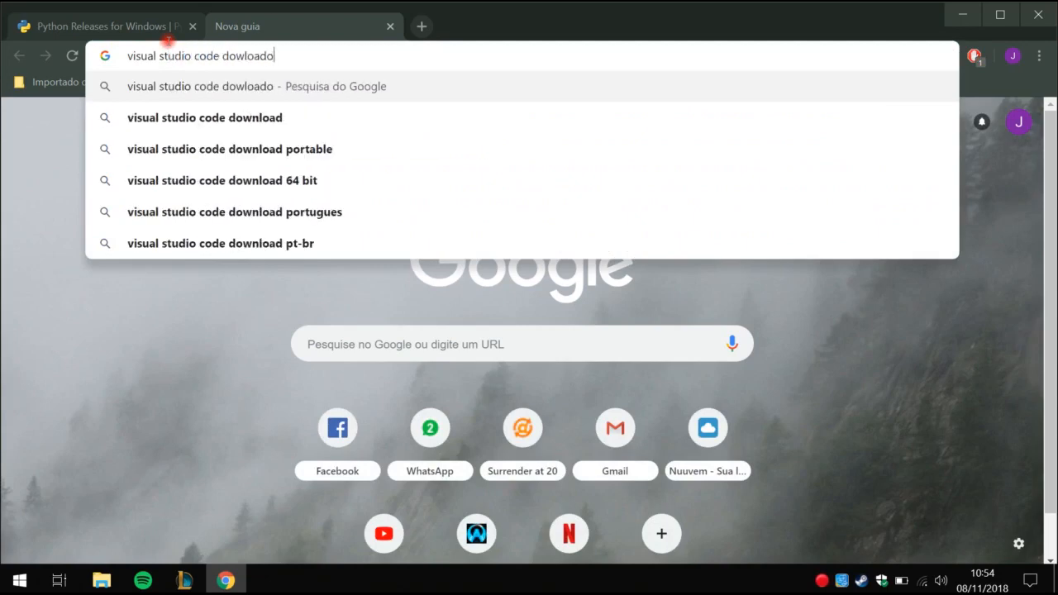
key("Return")
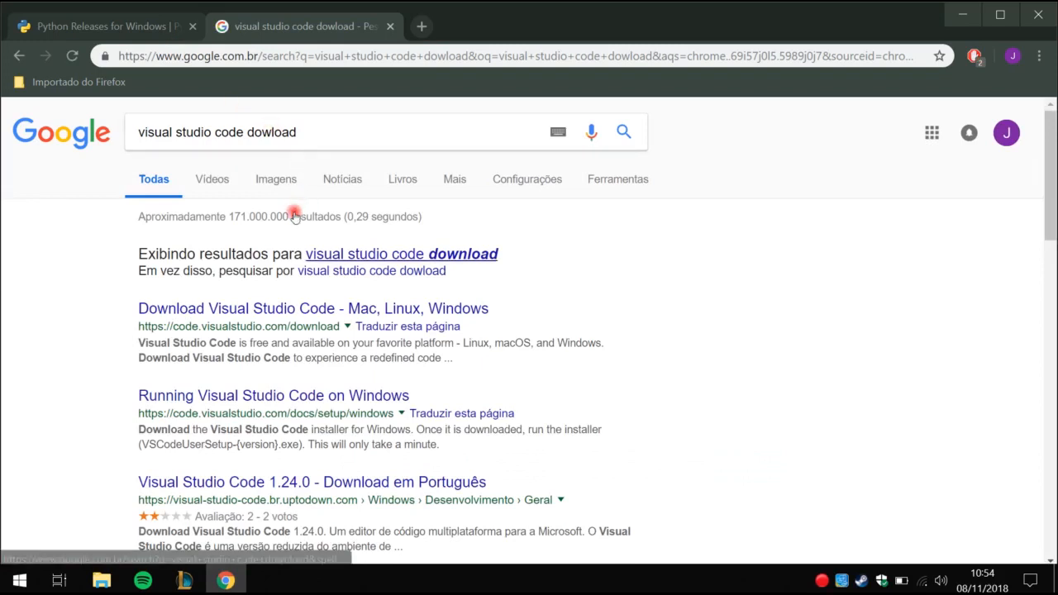
Open the official code.visualstudio.com download page and download the Windows version of Visual Studio Code.
left_click(246, 309)
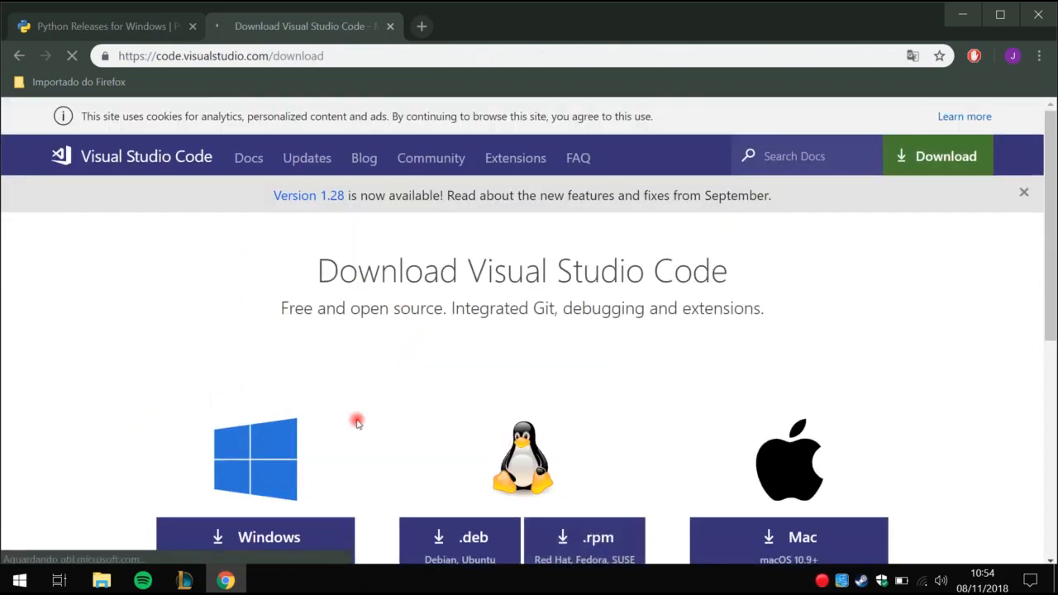
scroll(877, 467, "down", 2)
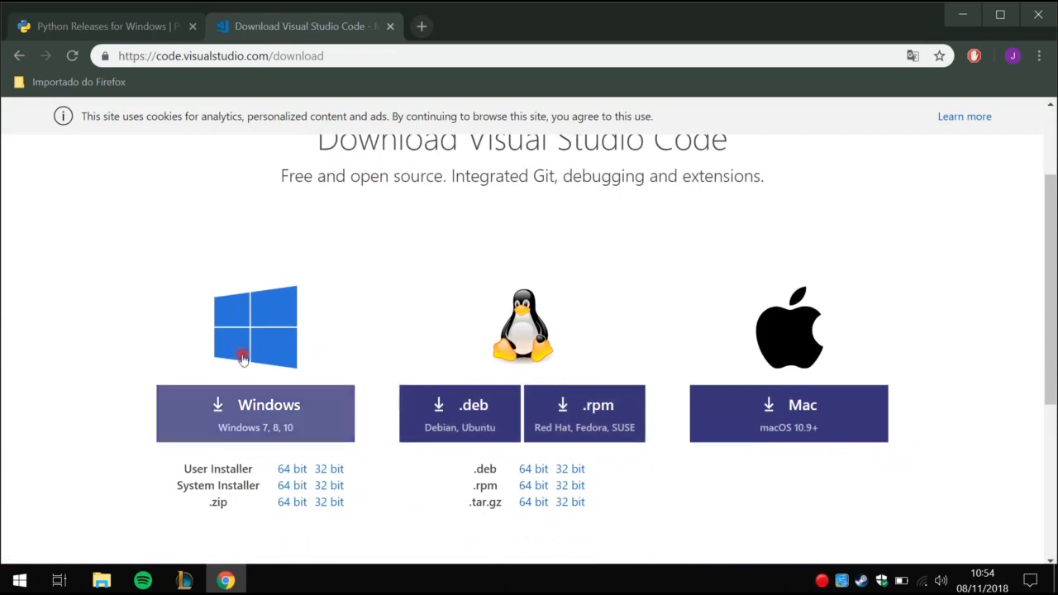
left_click(246, 405)
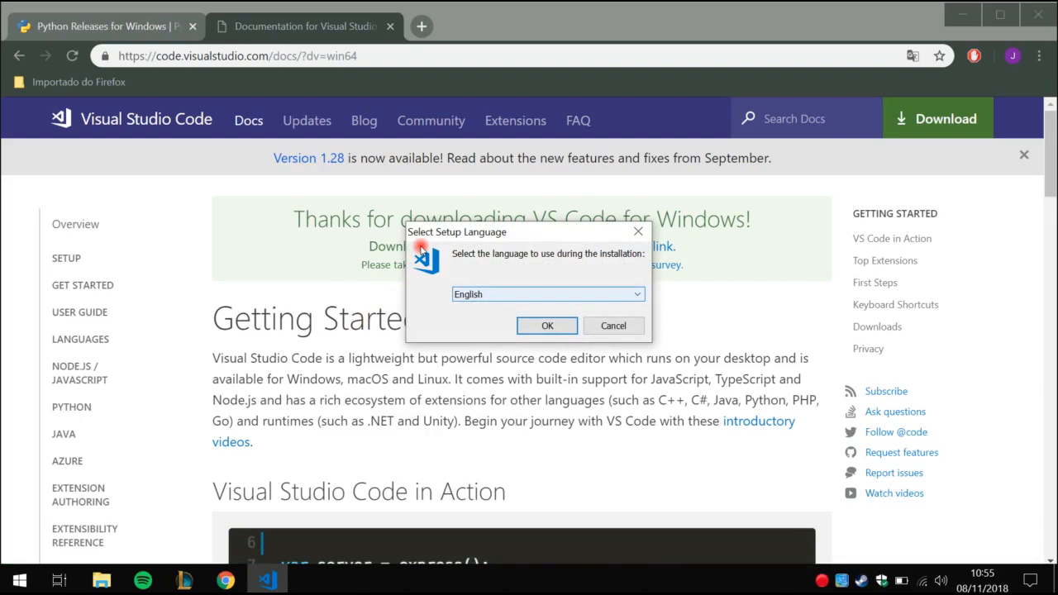
Check the available setup languages, keep English, and continue past the Visual Studio Code setup's welcome page.
left_click(505, 295)
left_click(505, 295)
left_click(505, 296)
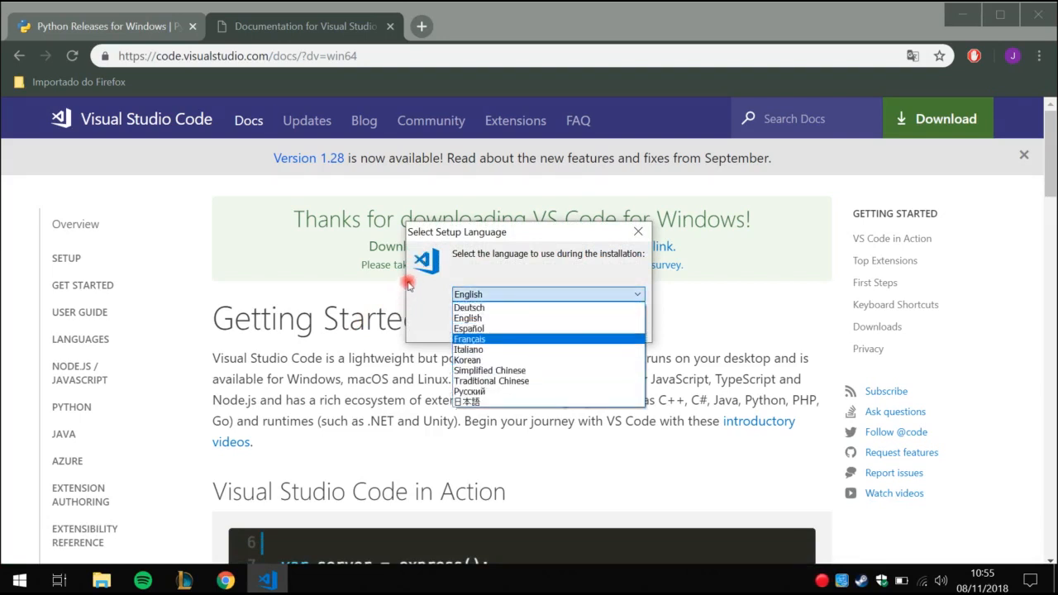
left_click(441, 224)
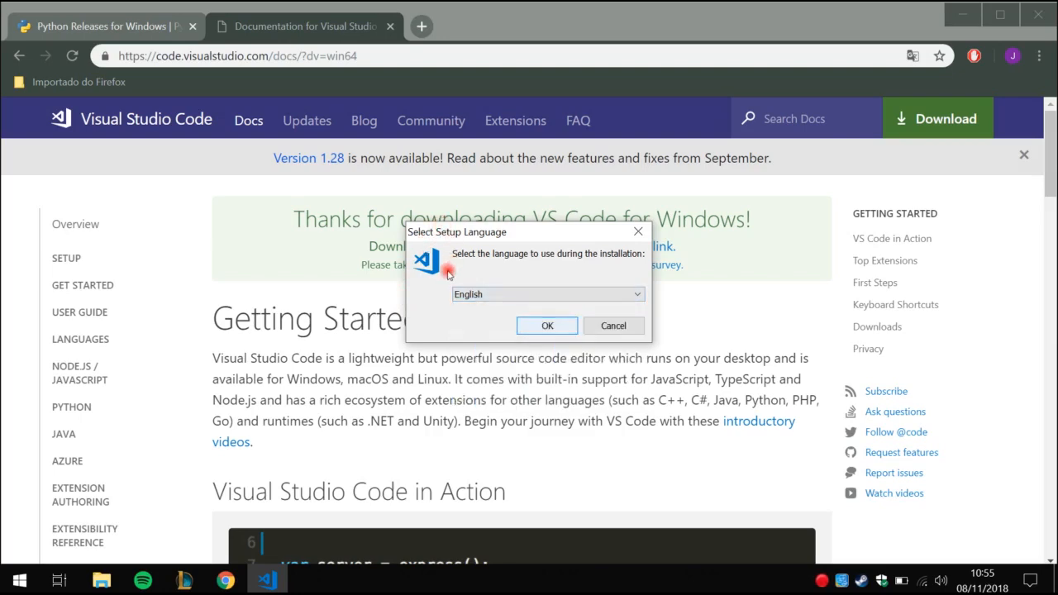
key("Return")
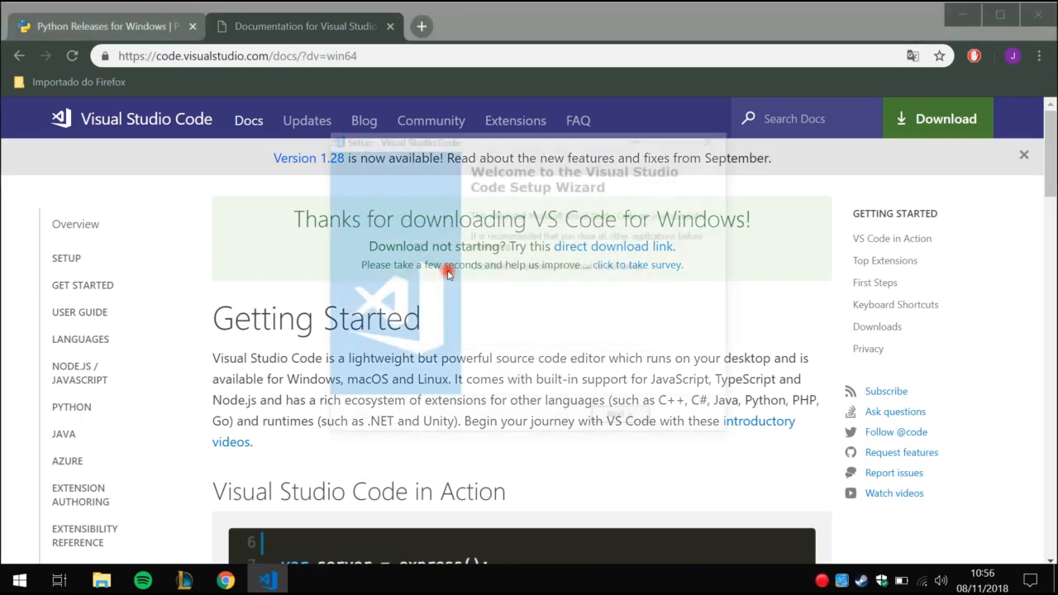
key("Return")
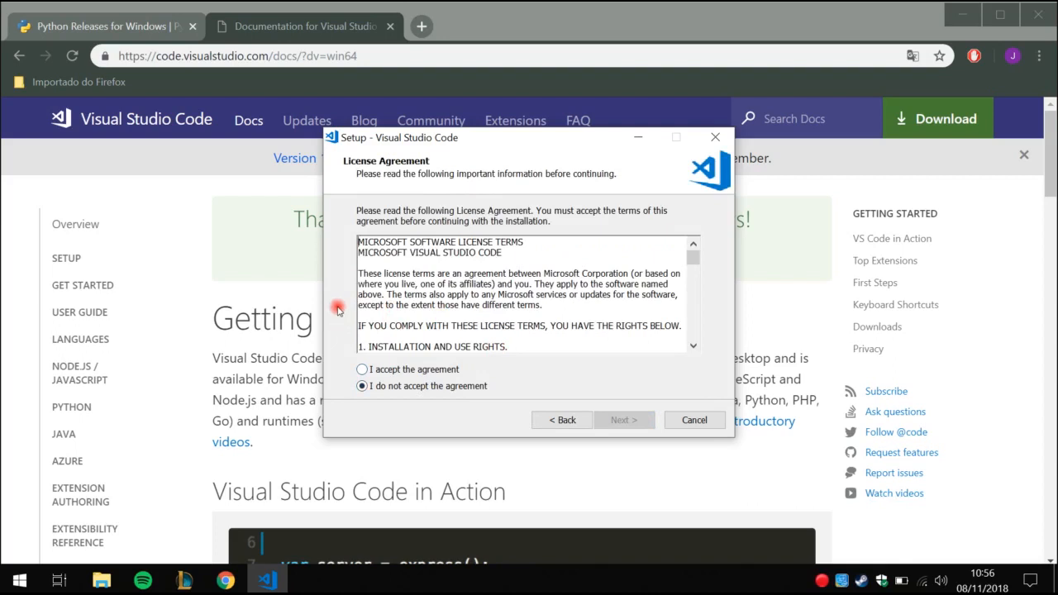
Accept the license agreement and keep the default destination location and Start Menu folder.
key("alt+a")
key("Return")
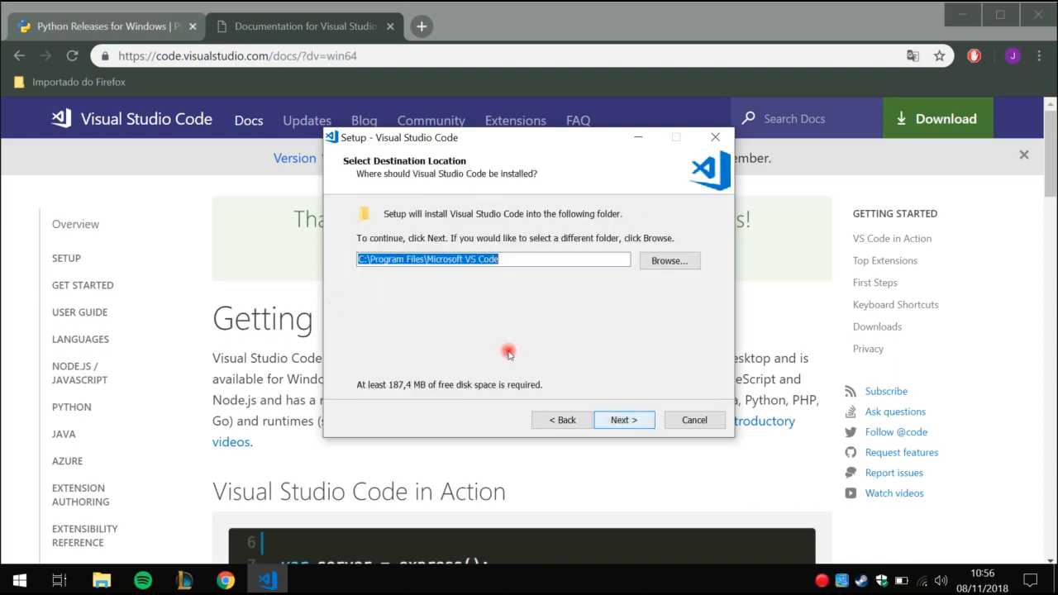
key("Return")
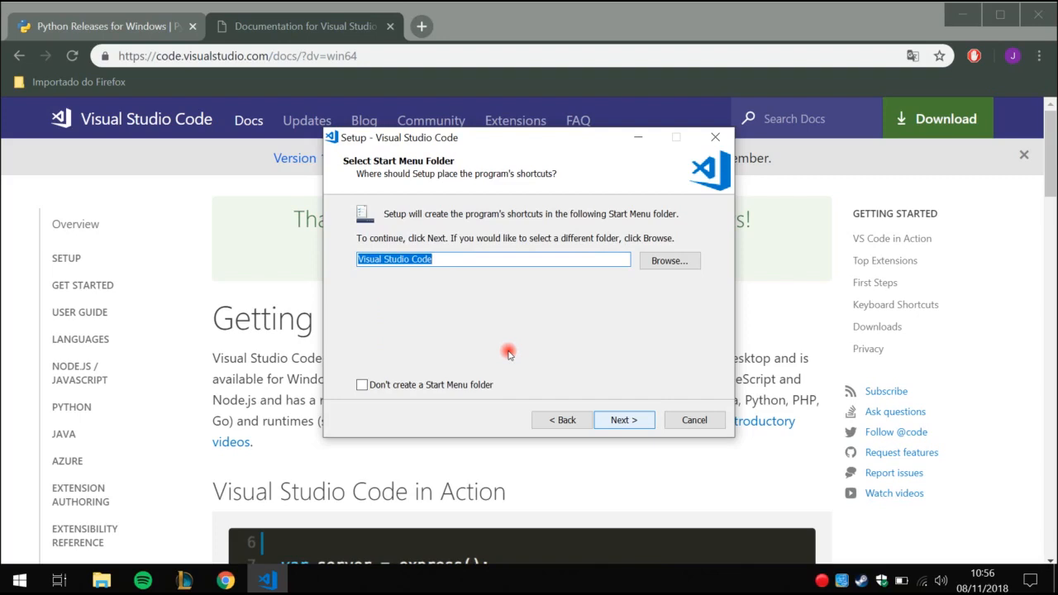
key("Return")
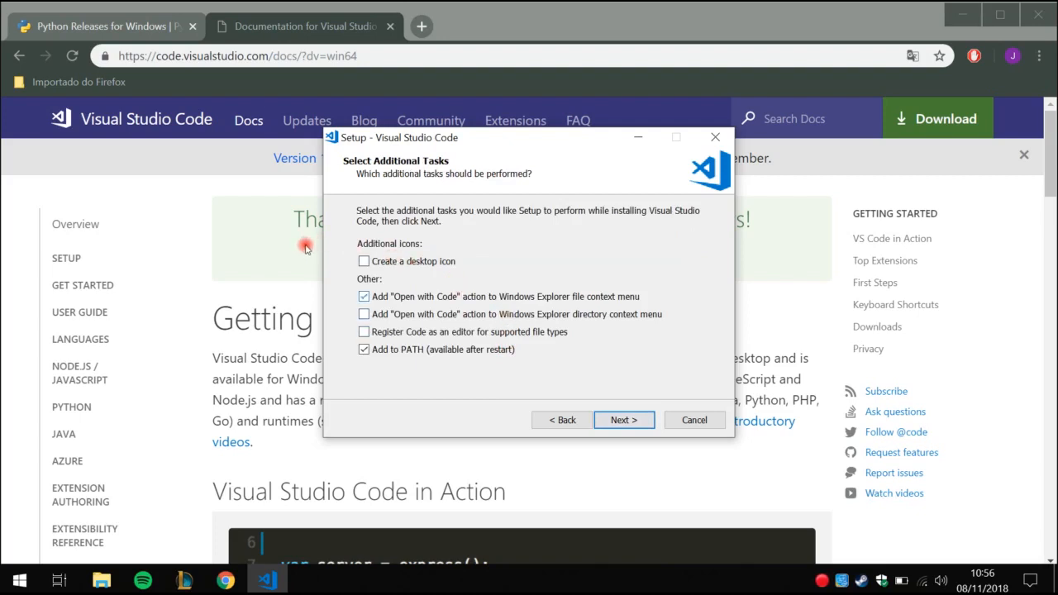
Install Visual Studio Code with both "Open with Code" actions, registration as editor for supported file types and Add to PATH, and launch it.
left_click(364, 314)
key("Return")
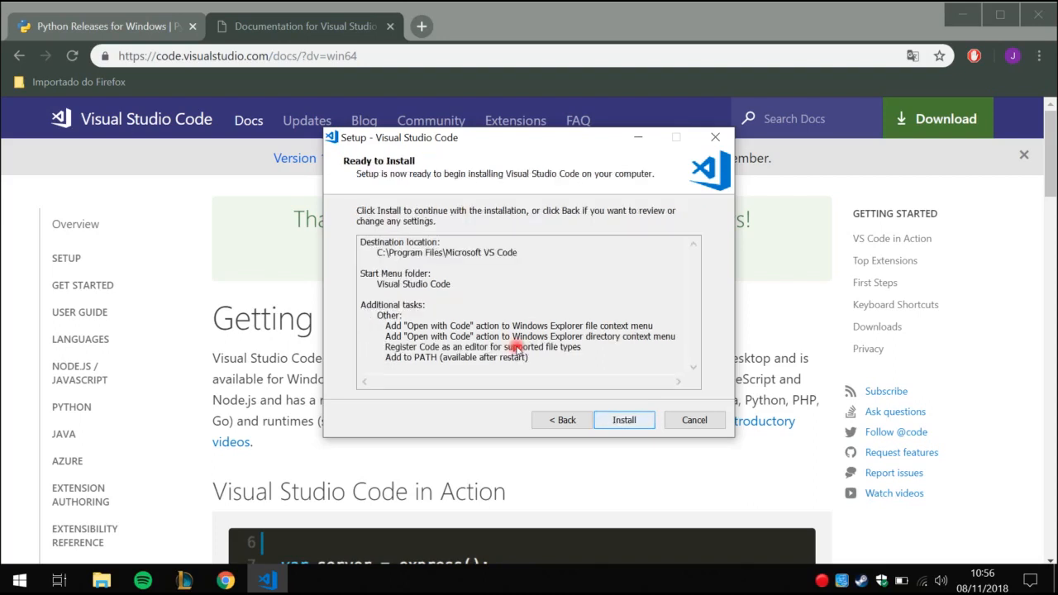
key("Return")
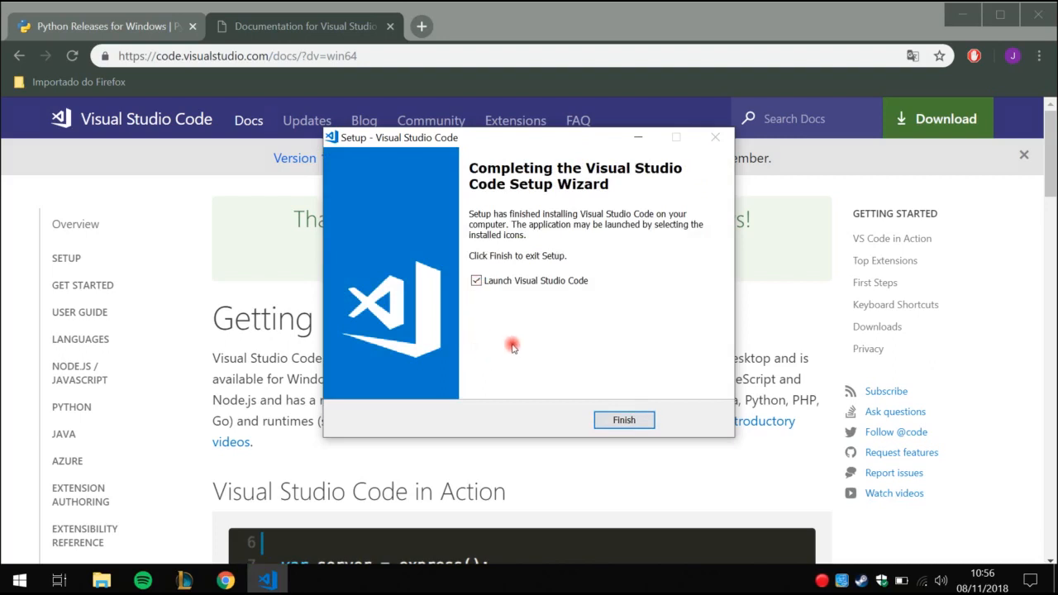
key("Return")
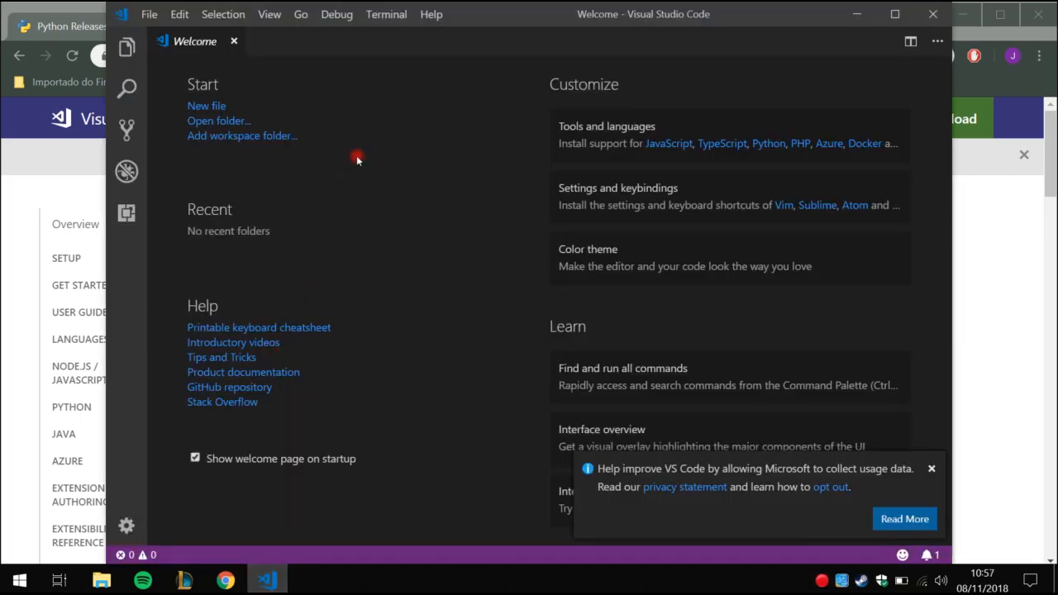
Install Microsoft's Python extension and the Python Extension Pack from the marketplace, reloading the editor to activate them.
double_click(756, 14)
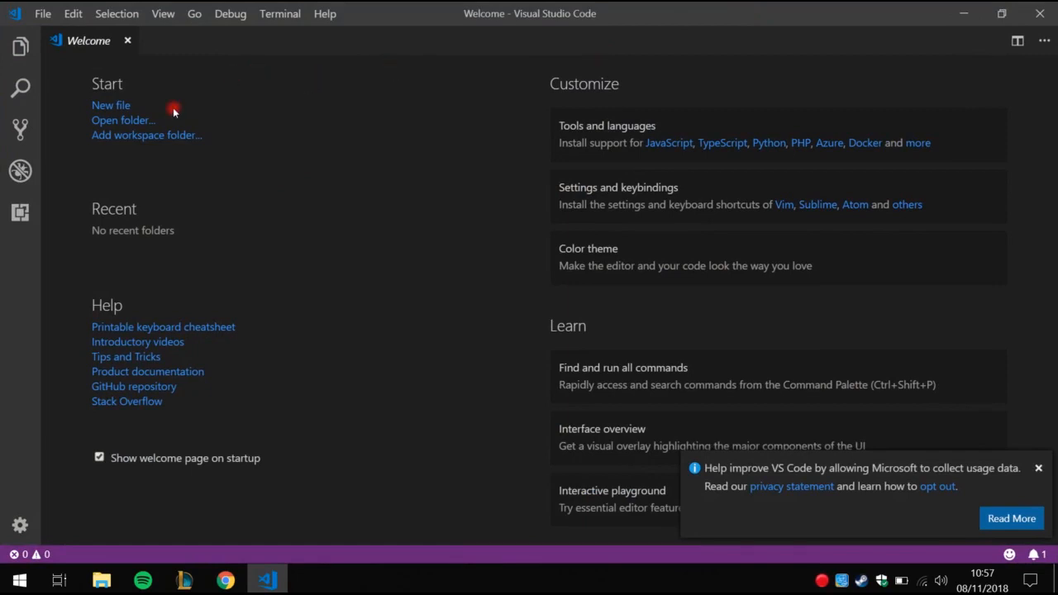
left_click(13, 194)
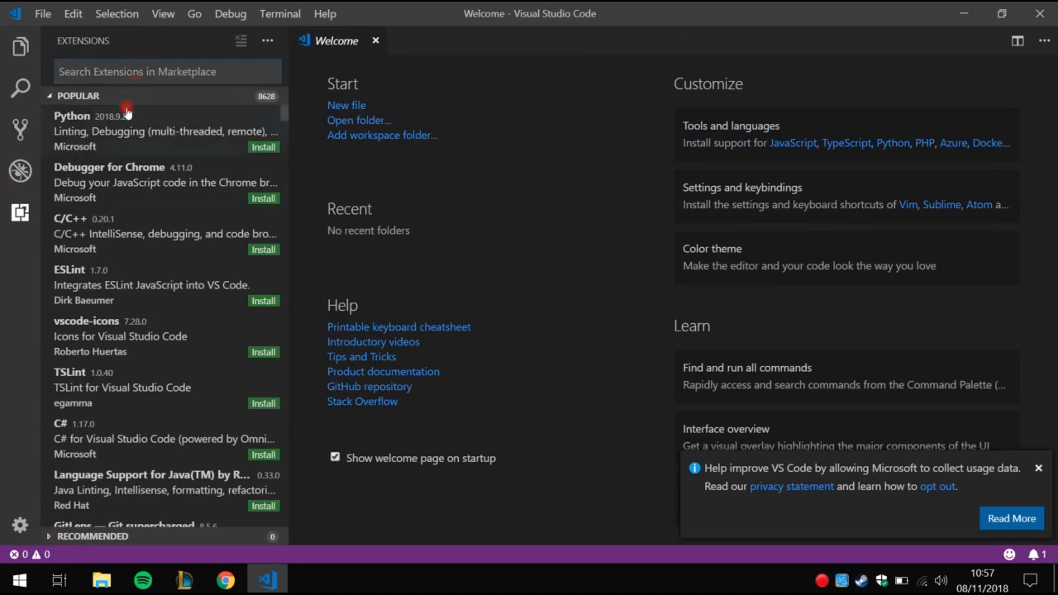
left_click(213, 122)
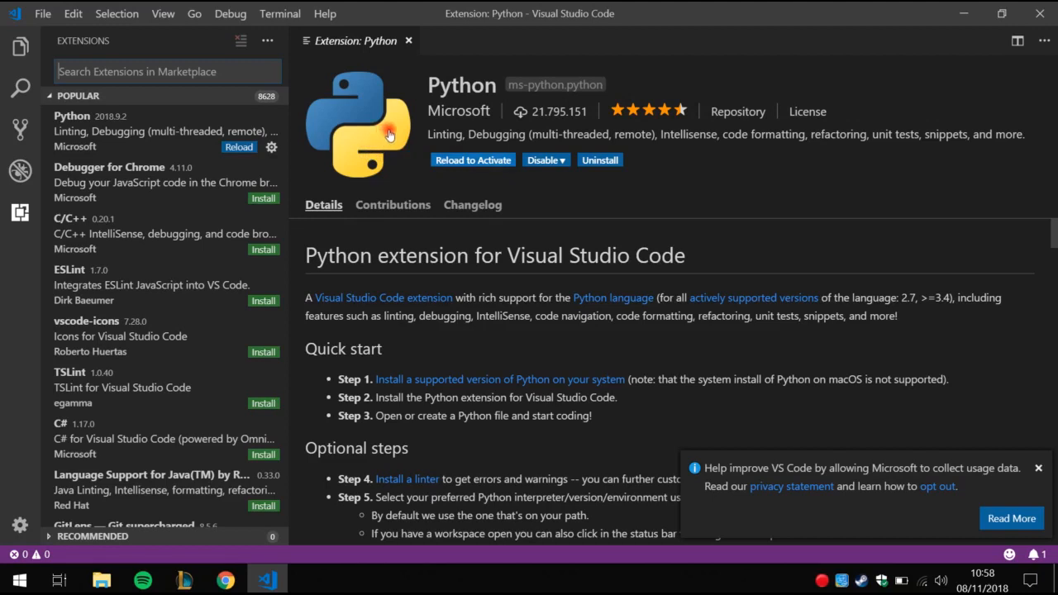
left_click(486, 161)
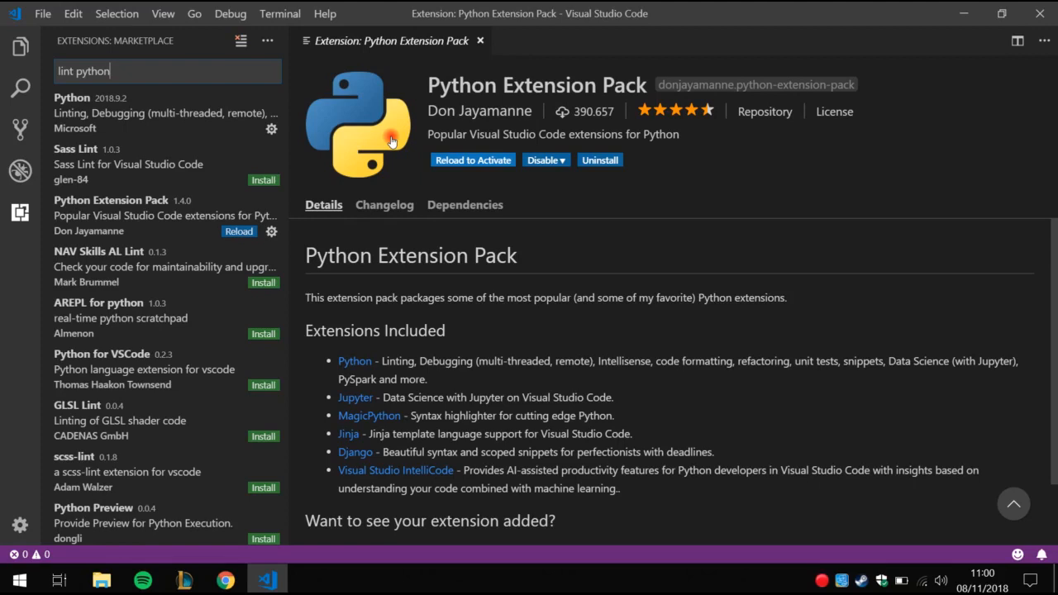
key("ctrl+r")
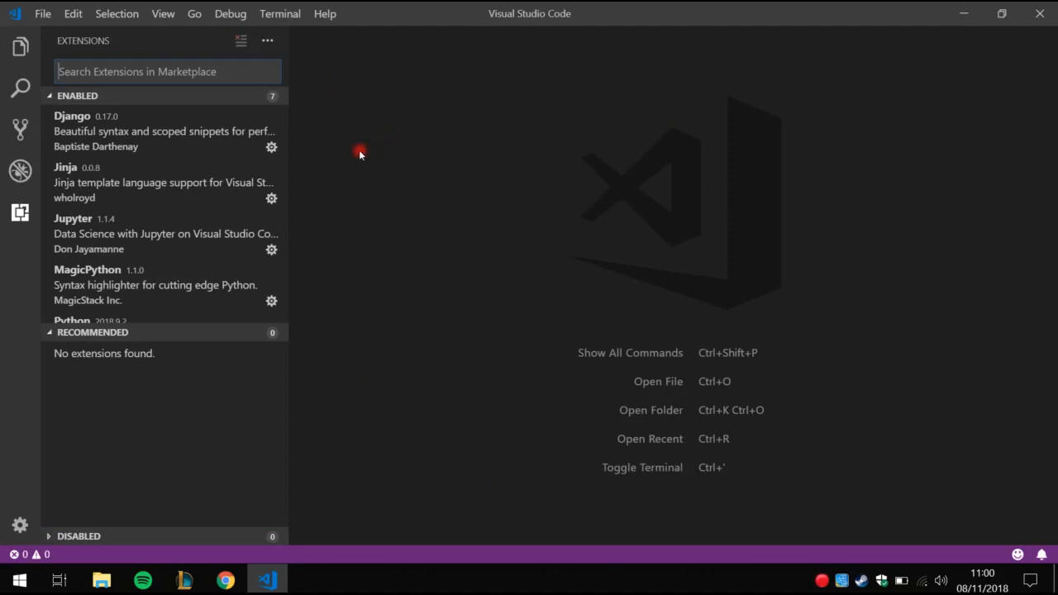
Search the extension marketplace for "code runner", install Code Runner, and reload the editor to activate it.
left_click(148, 74)
type("code ru")
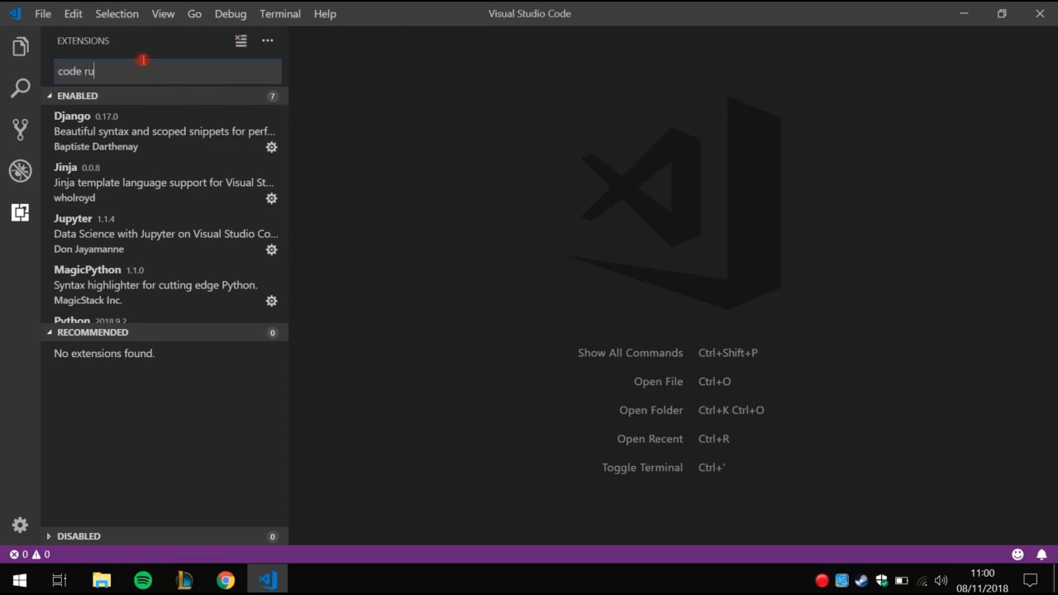
type("nner")
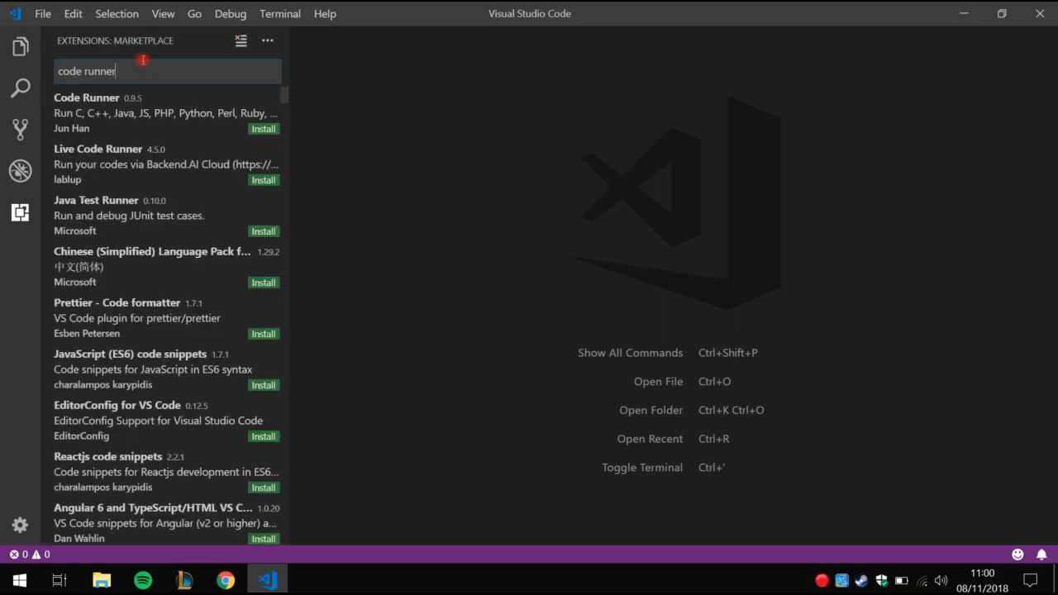
left_click(221, 114)
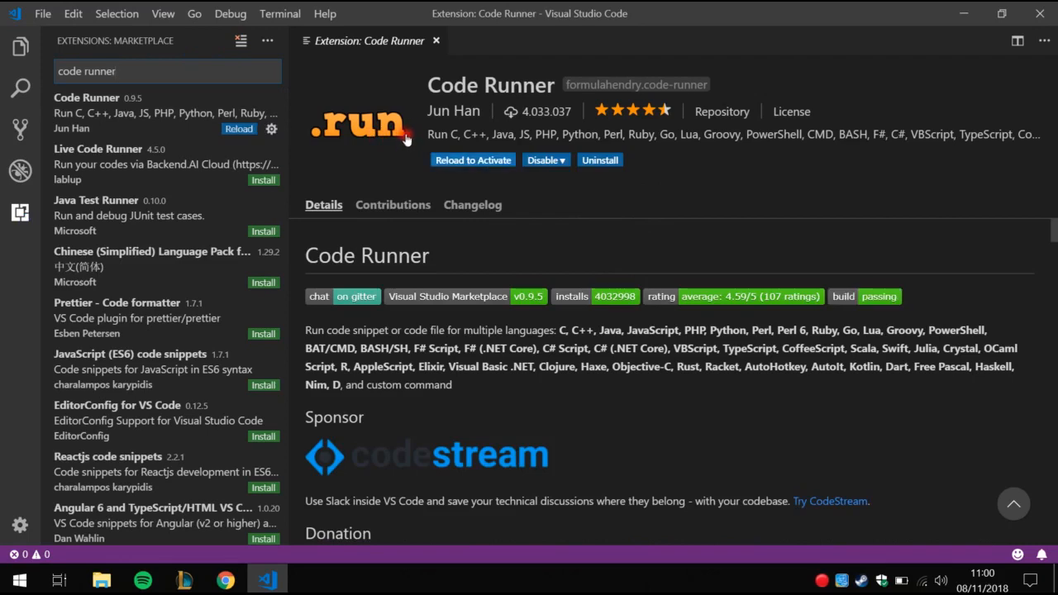
left_click(406, 137)
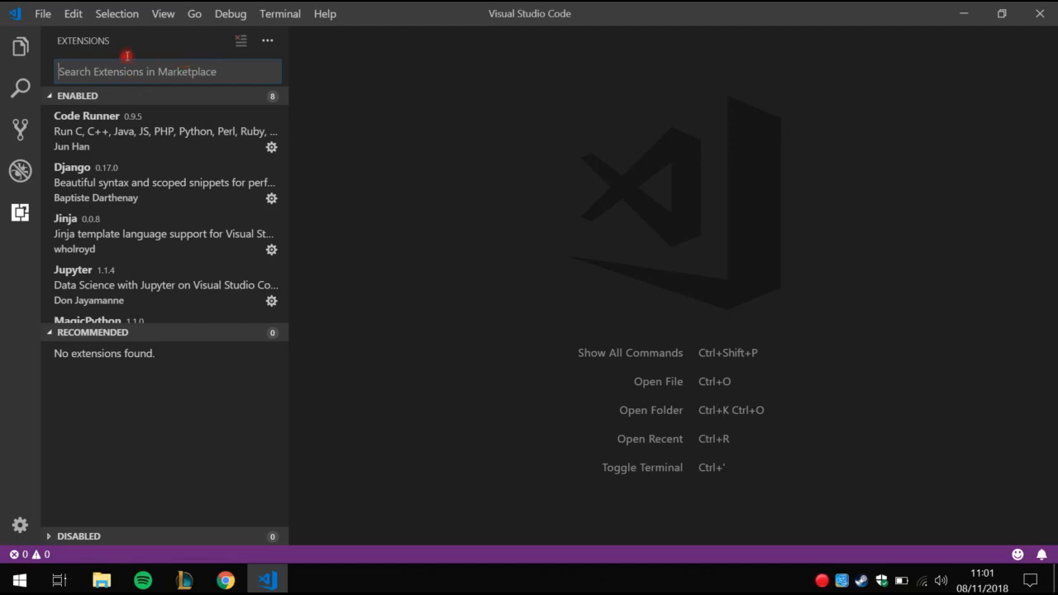
Open the user settings as settings.json and filter the default settings by "code runner".
left_click(42, 14)
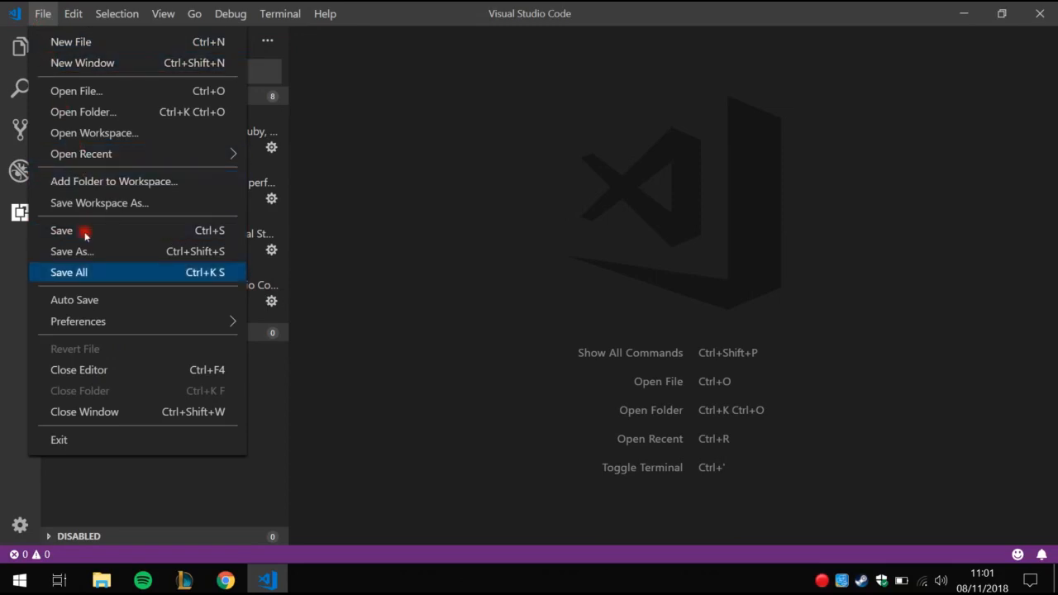
mouse_move(91, 321)
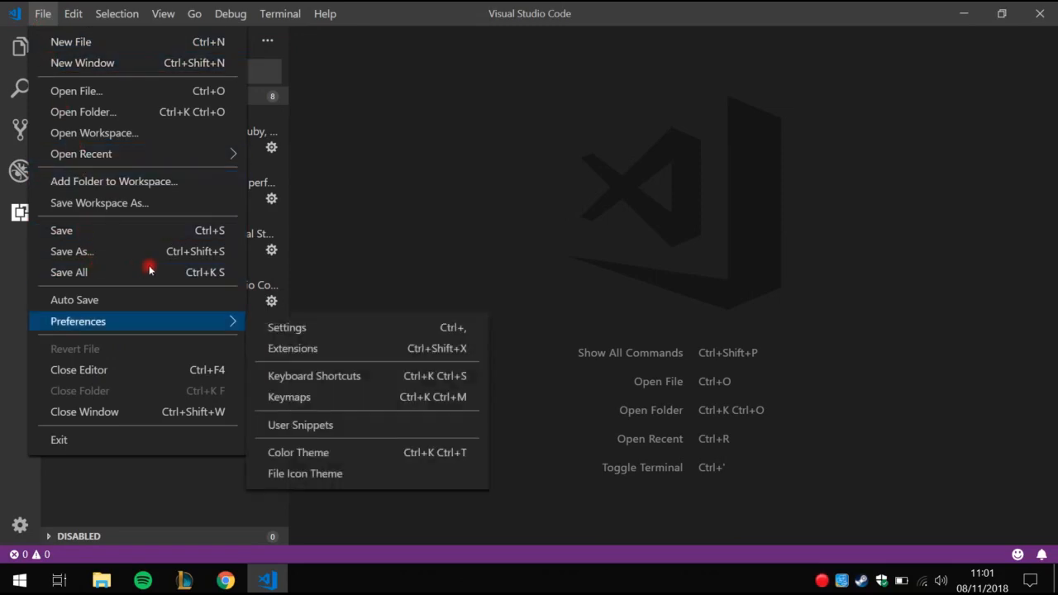
left_click(286, 328)
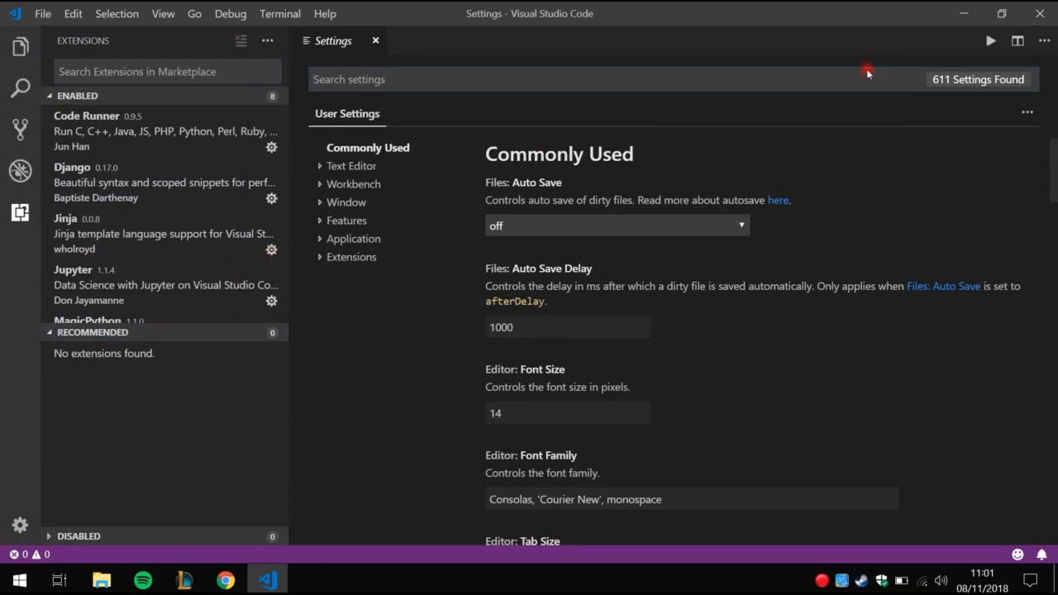
left_click(1027, 112)
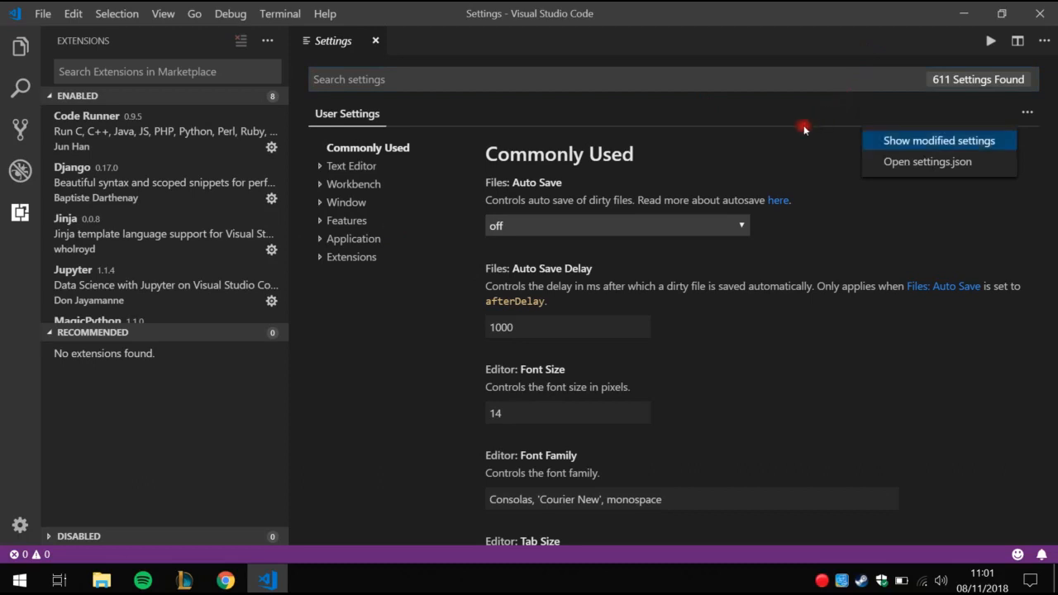
left_click(928, 161)
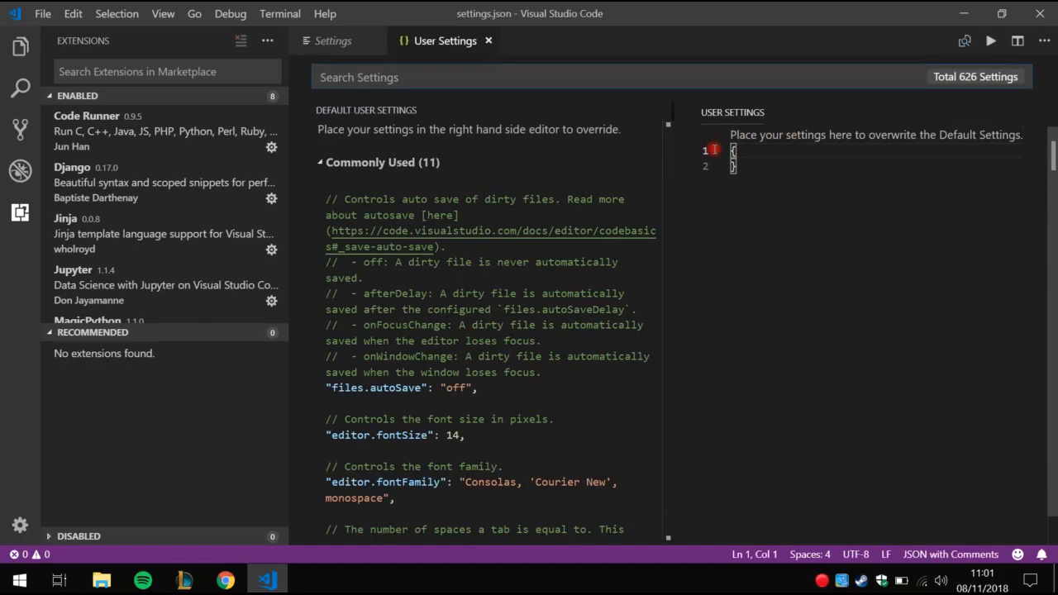
type("cod")
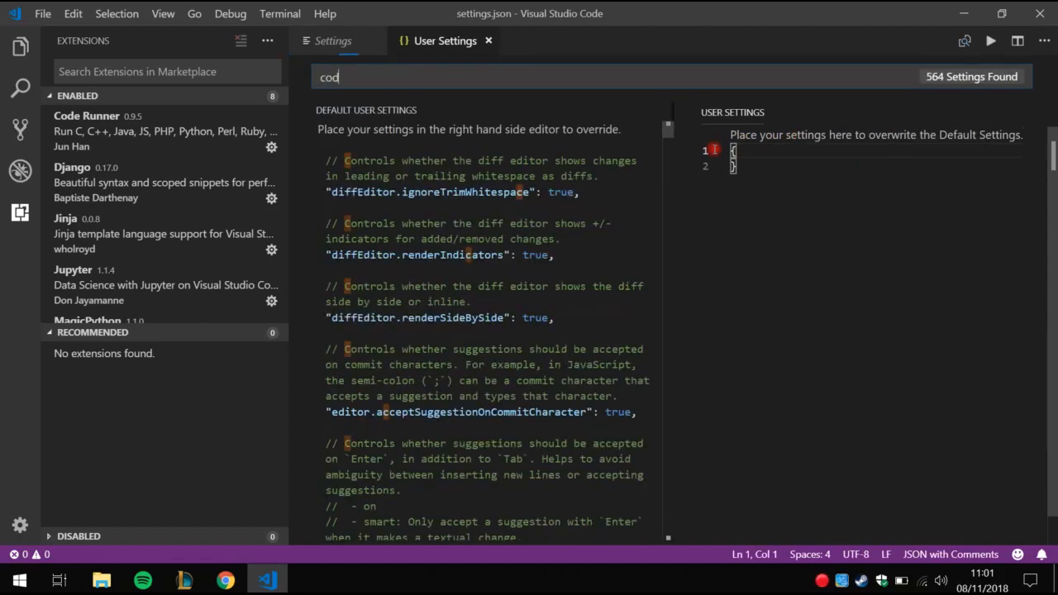
type("e runner")
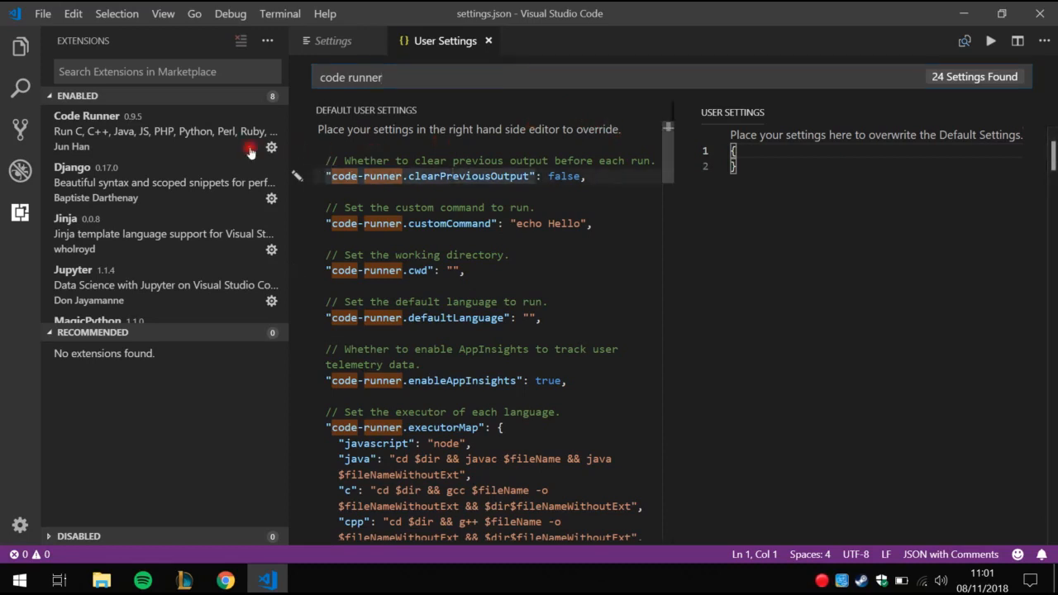
Override the Code Runner defaults by setting code-runner.clearPreviousOutput and code-runner.saveFileBeforeRun to true.
left_click(297, 176)
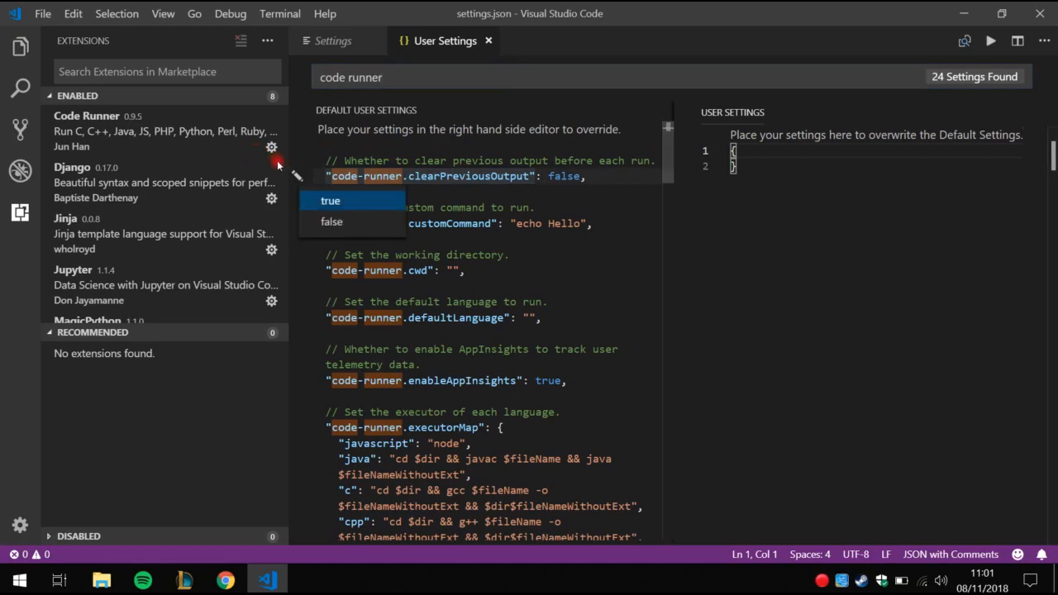
left_click(329, 200)
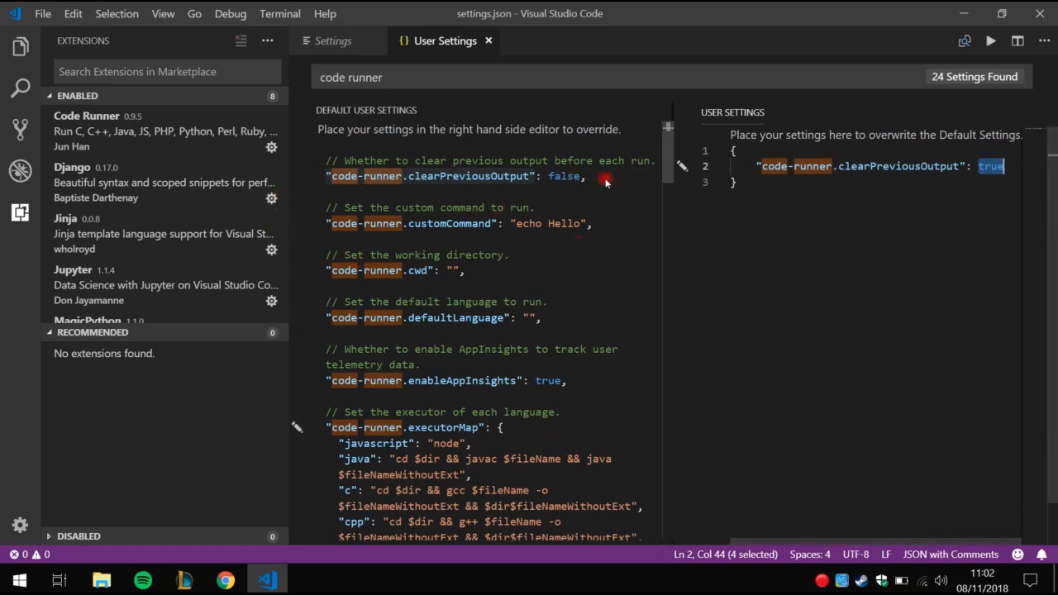
scroll(557, 141, "down", 3)
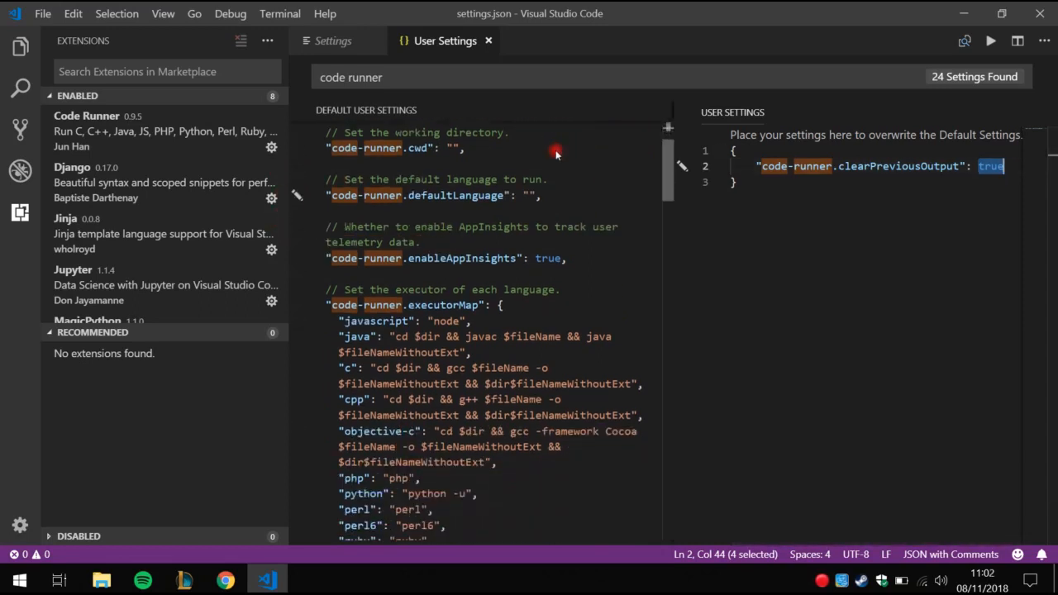
scroll(556, 151, "down", 1)
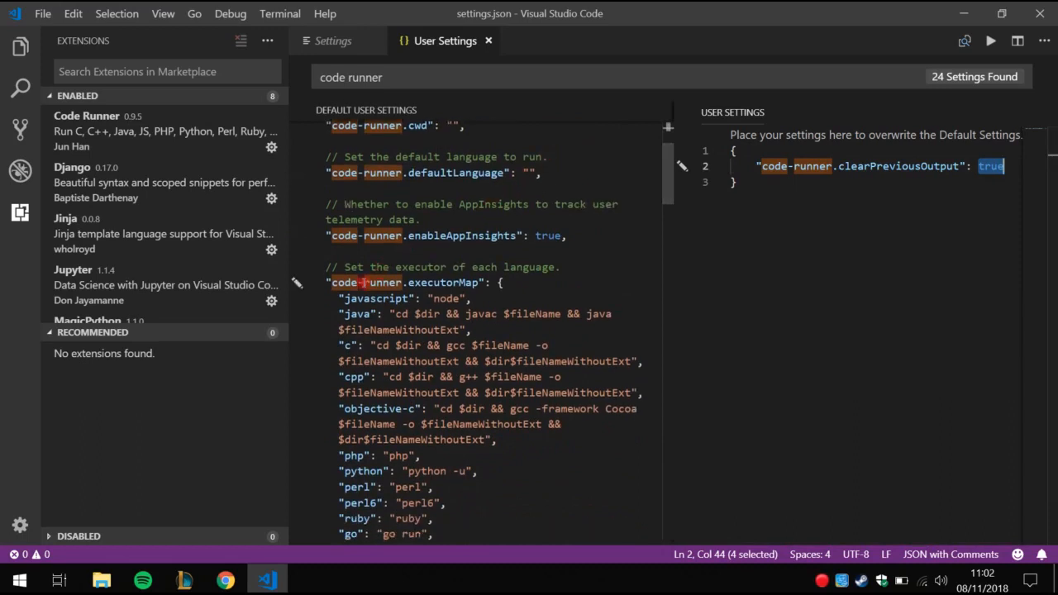
scroll(365, 282, "down", 10)
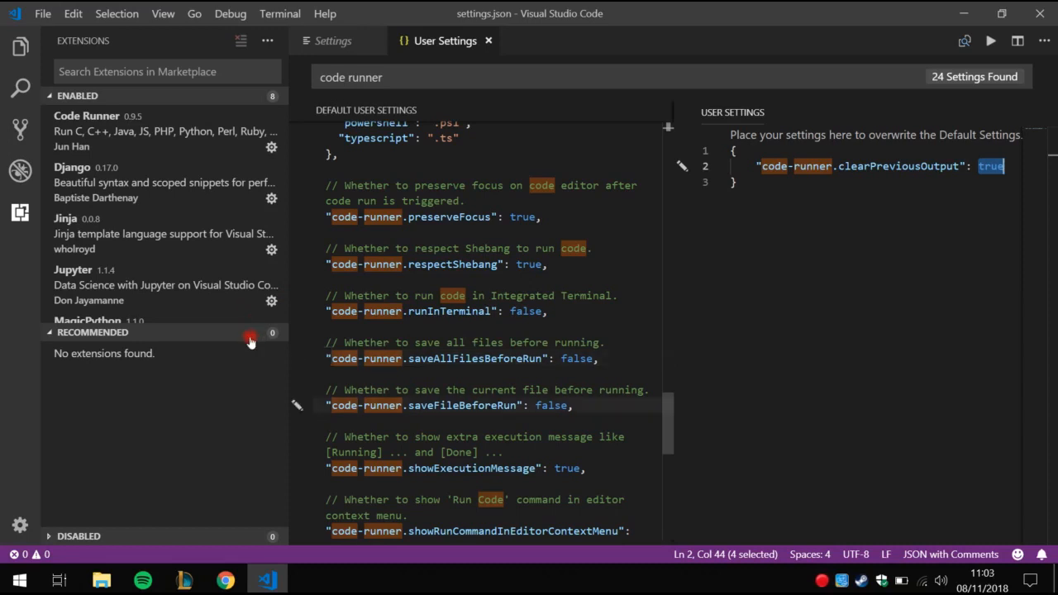
left_click(297, 405)
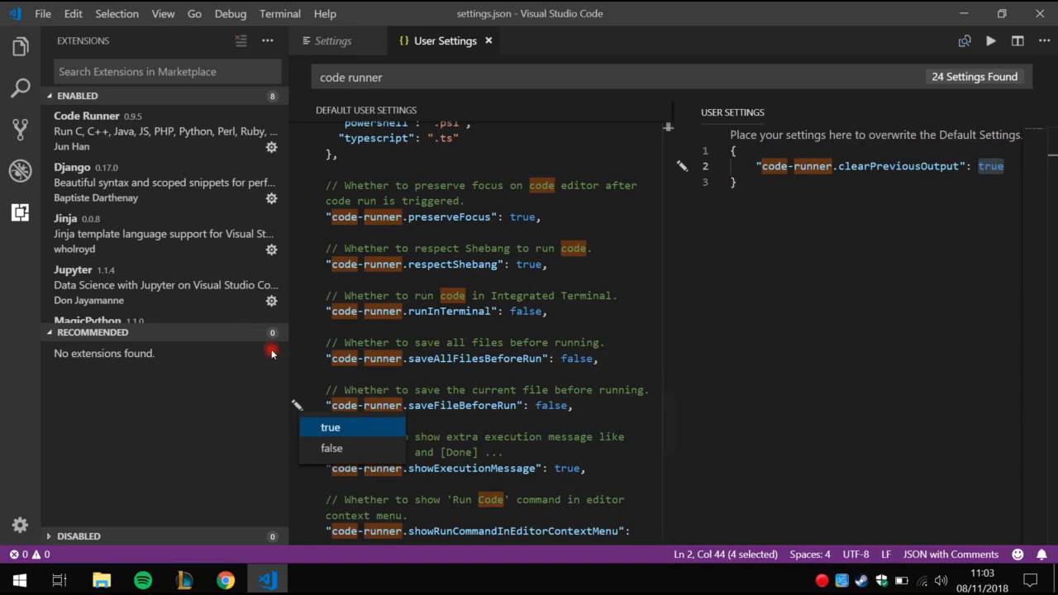
left_click(328, 426)
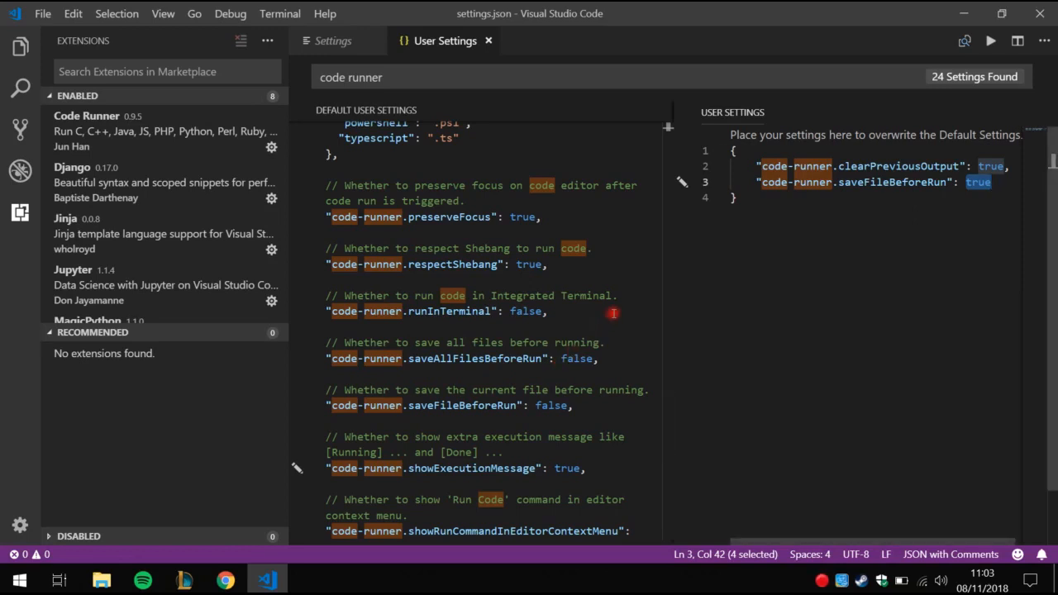
Save the user settings and close both settings editors.
left_click(73, 13)
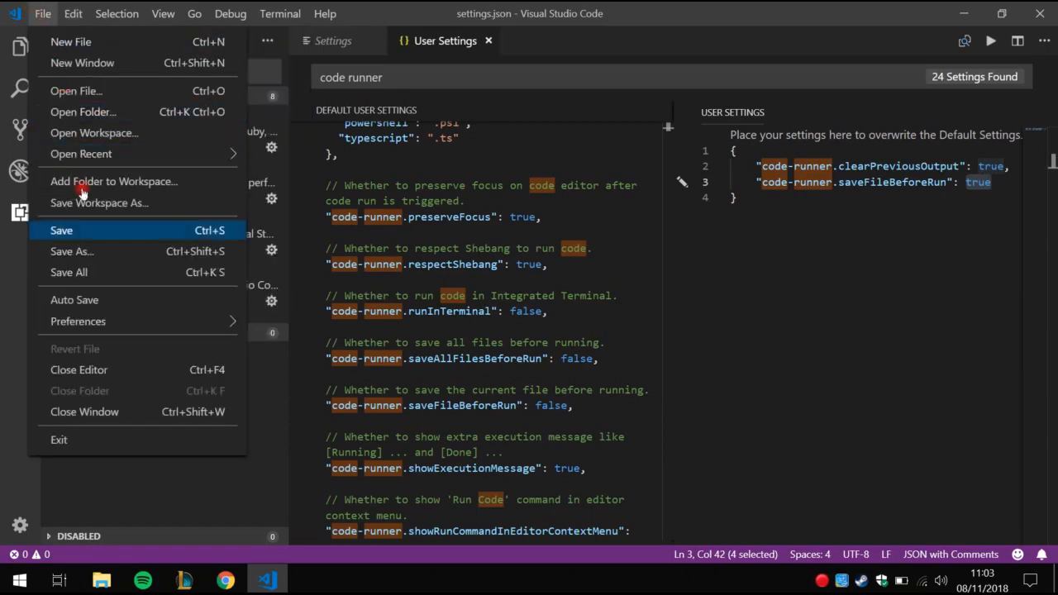
left_click(82, 230)
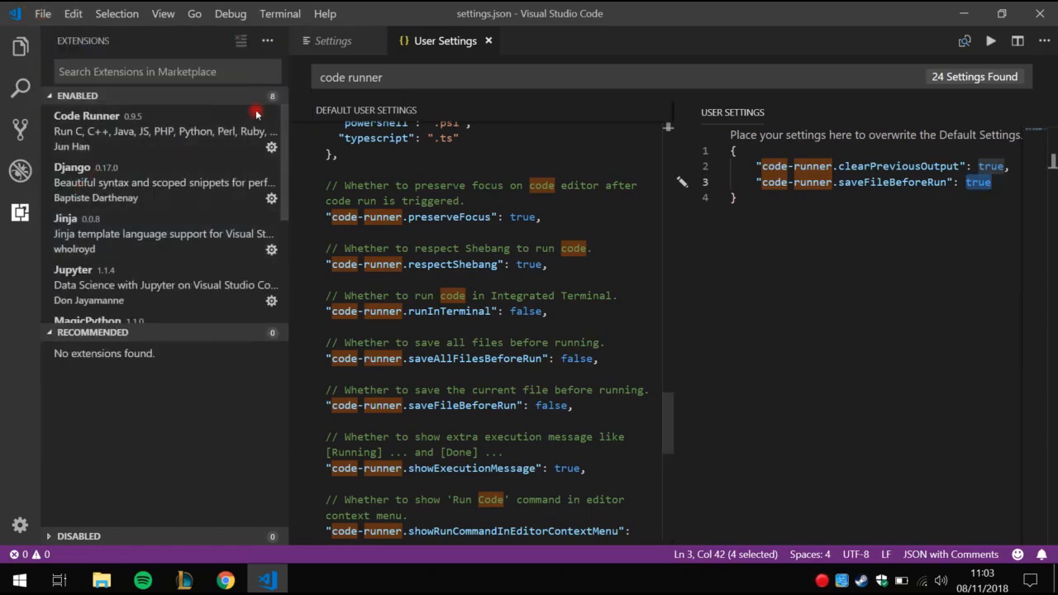
left_click(488, 41)
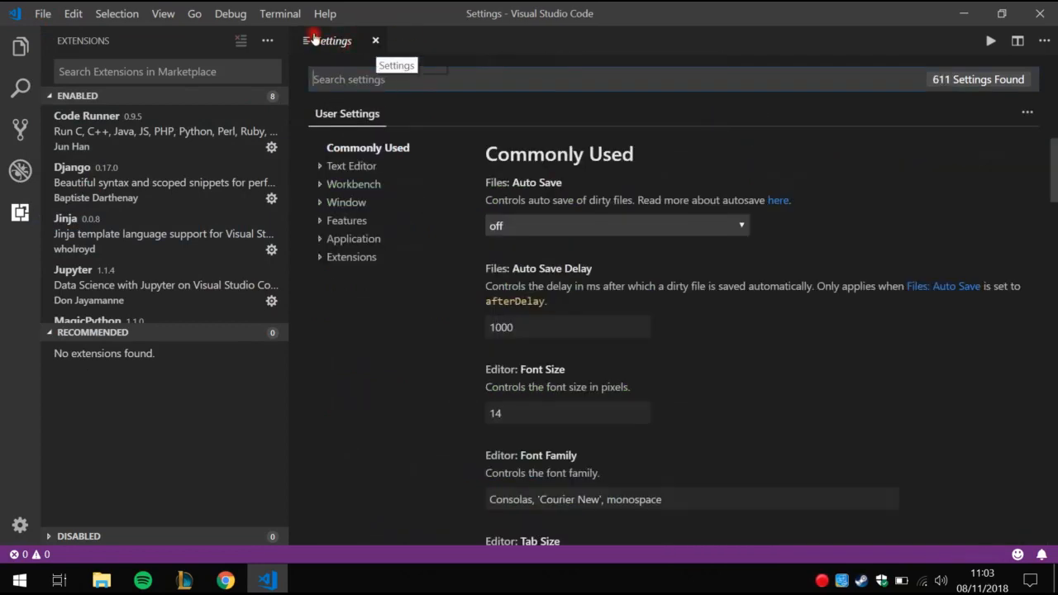
middle_click(314, 37)
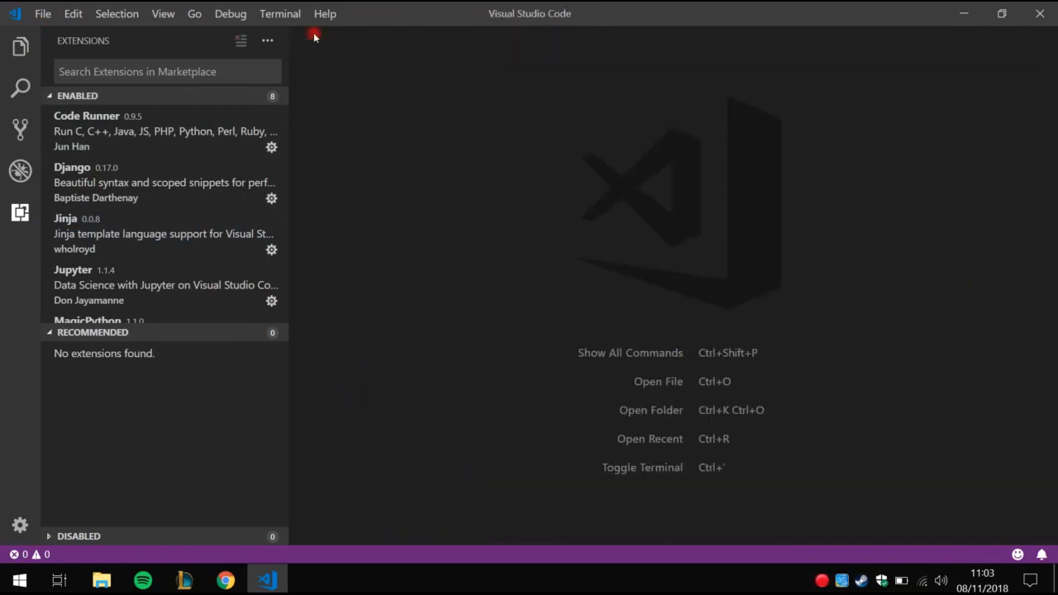
Create a folder named Projetos in Documentos and open it in the editor's Explorer.
left_click(11, 46)
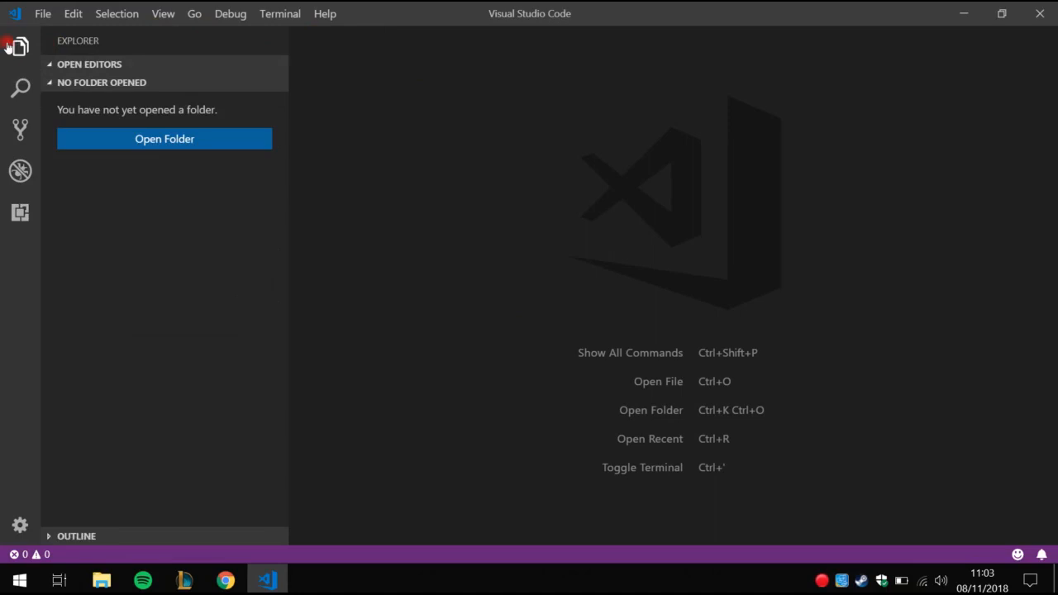
left_click(120, 134)
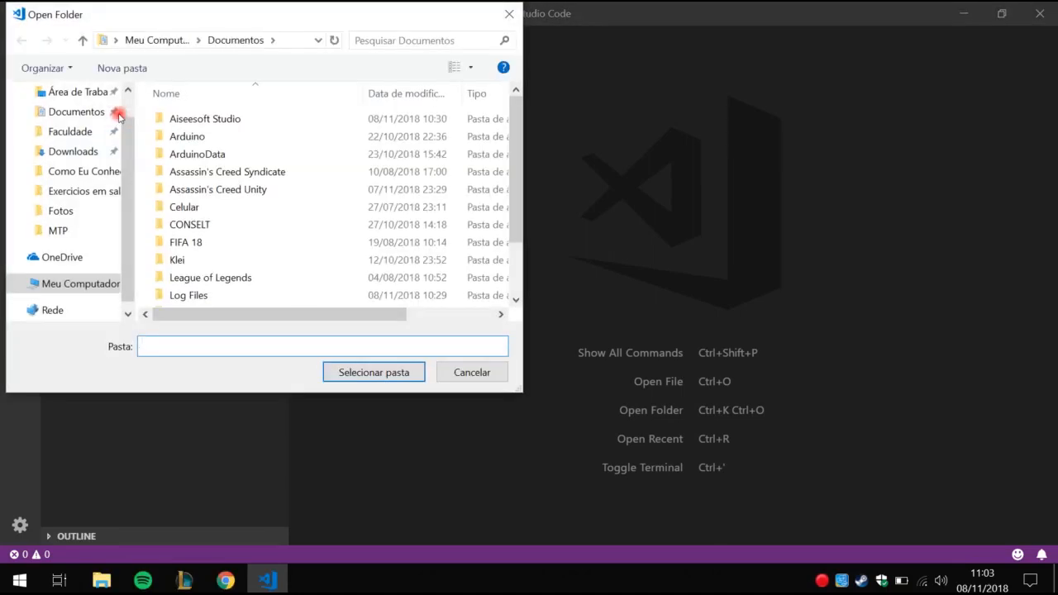
left_click(82, 104)
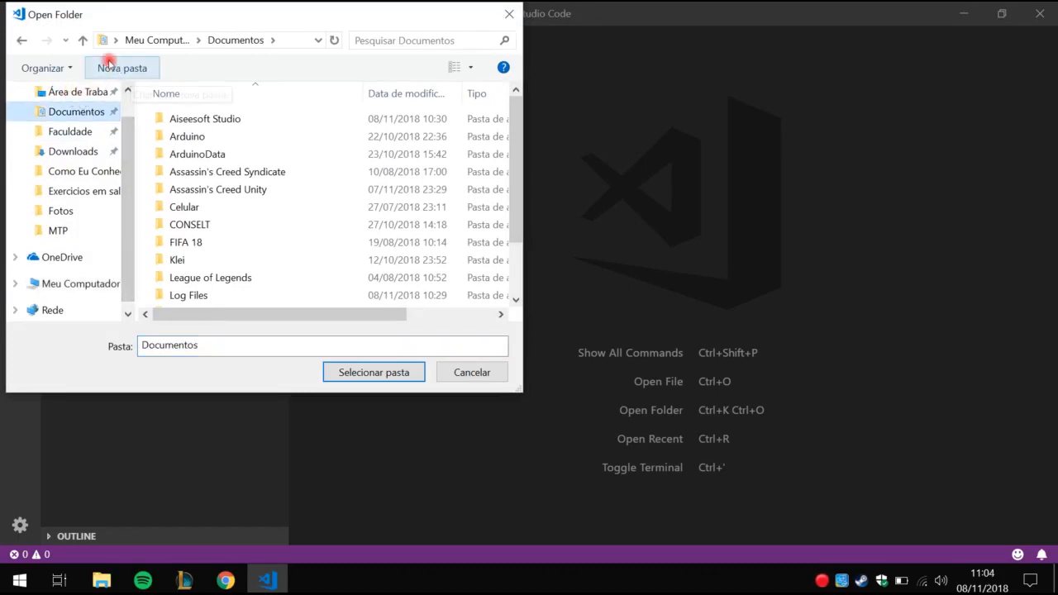
left_click(133, 67)
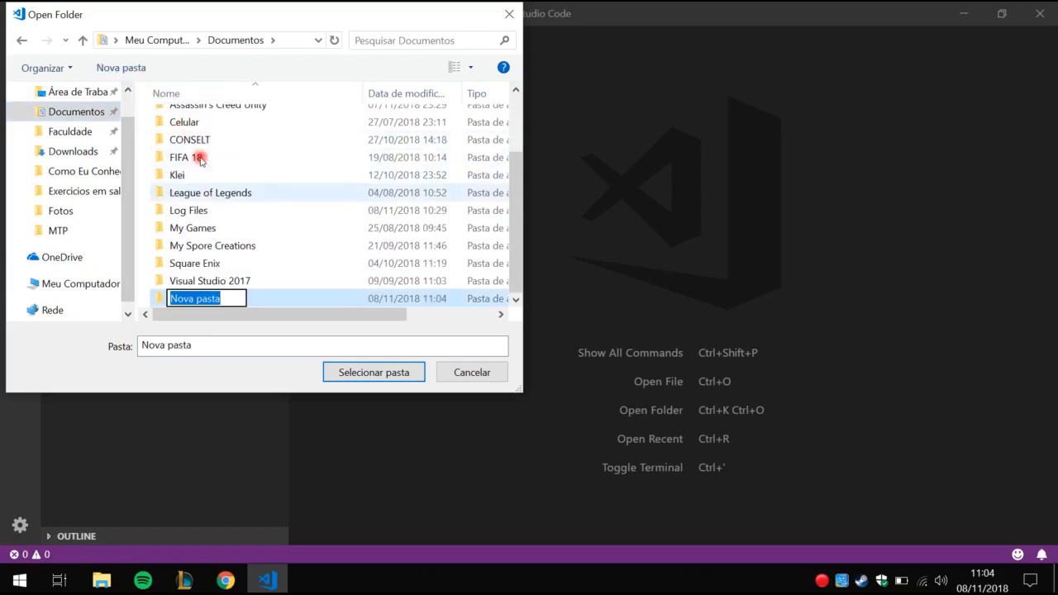
key("BackSpace")
type("Projetos")
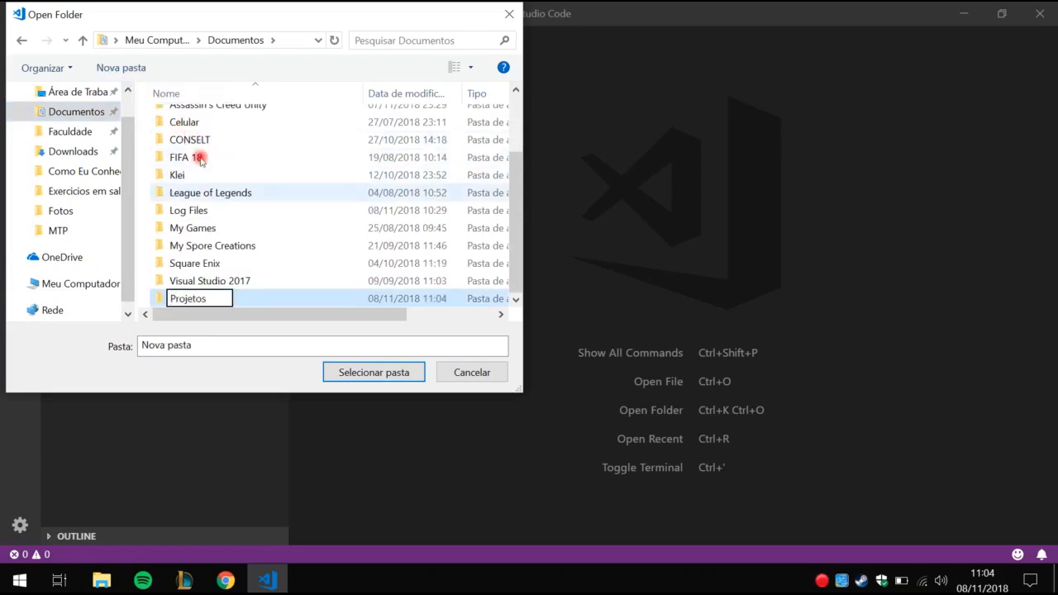
key("Return")
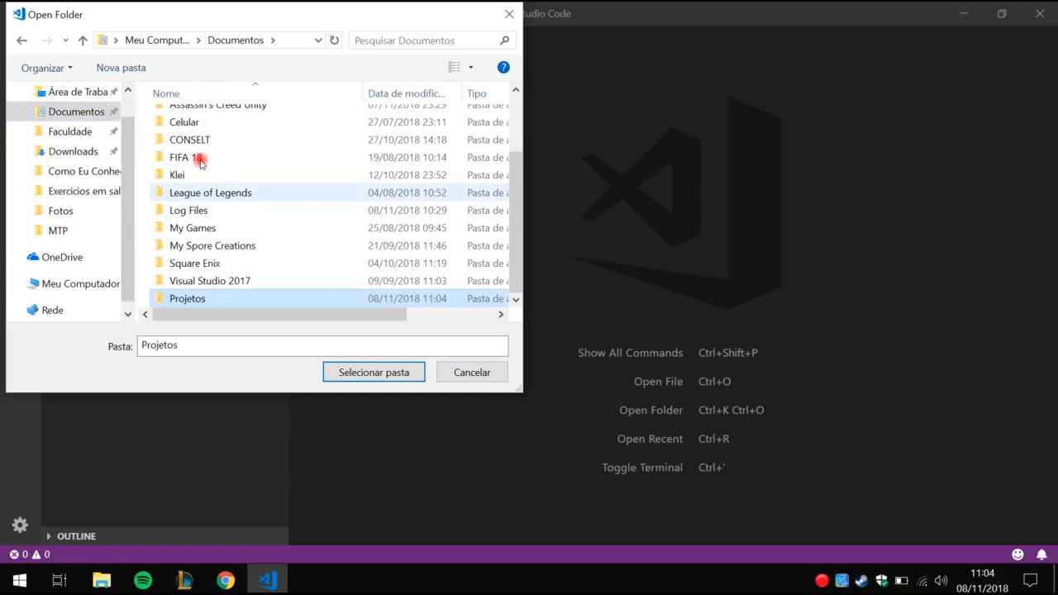
key("Return")
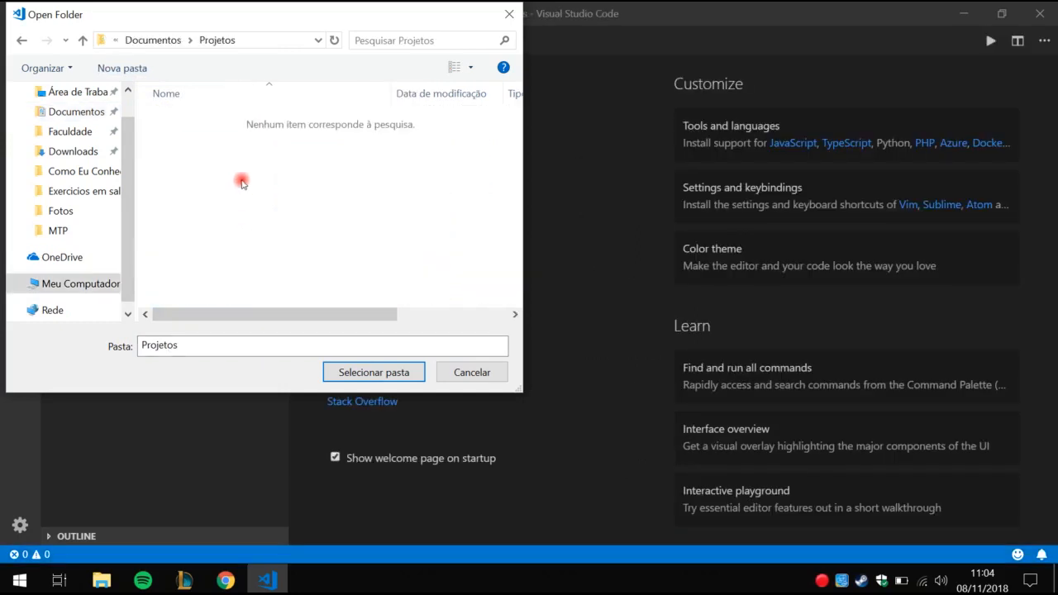
Create a folder named Test inside Projetos and open it as the working folder.
left_click(139, 63)
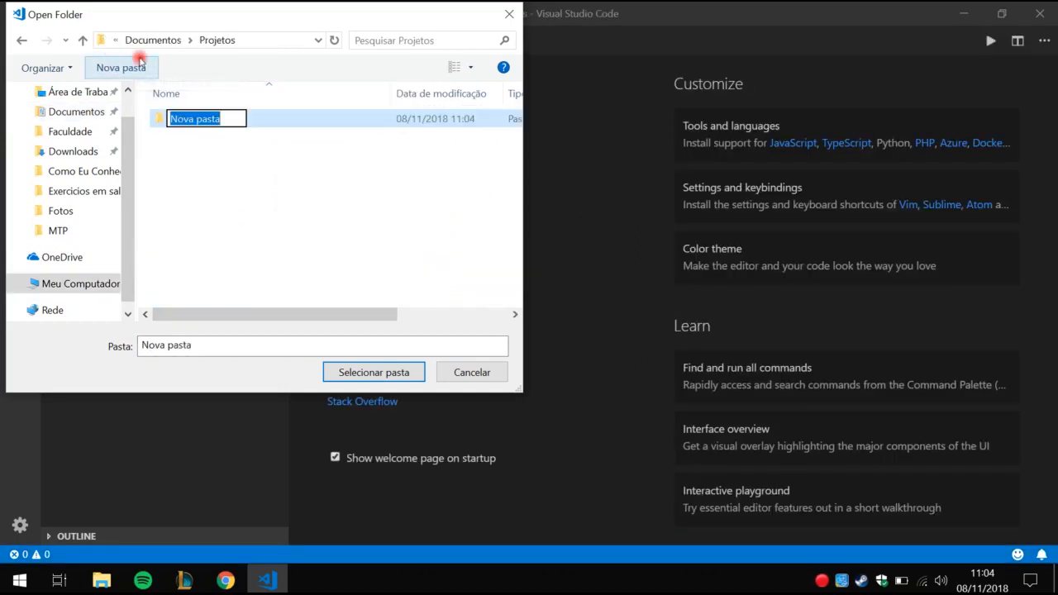
key("BackSpace")
type("T")
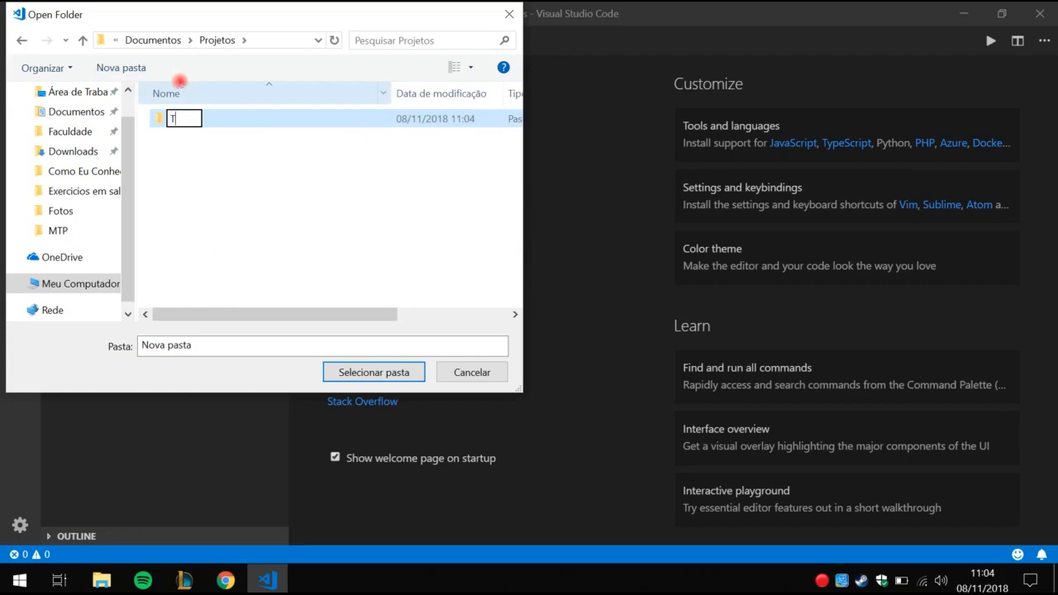
type("est")
left_click(239, 169)
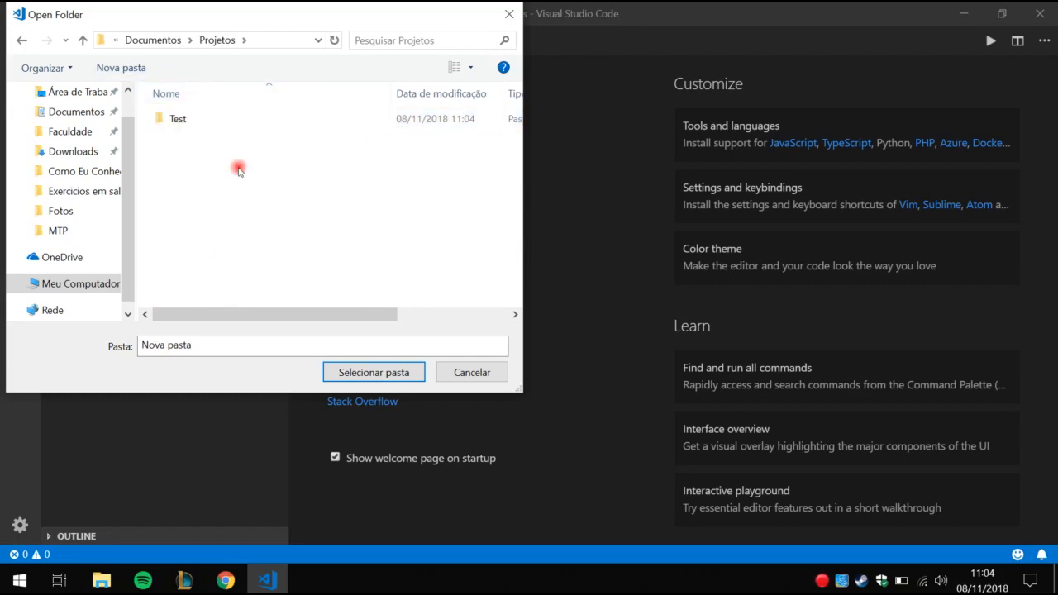
left_click(228, 111)
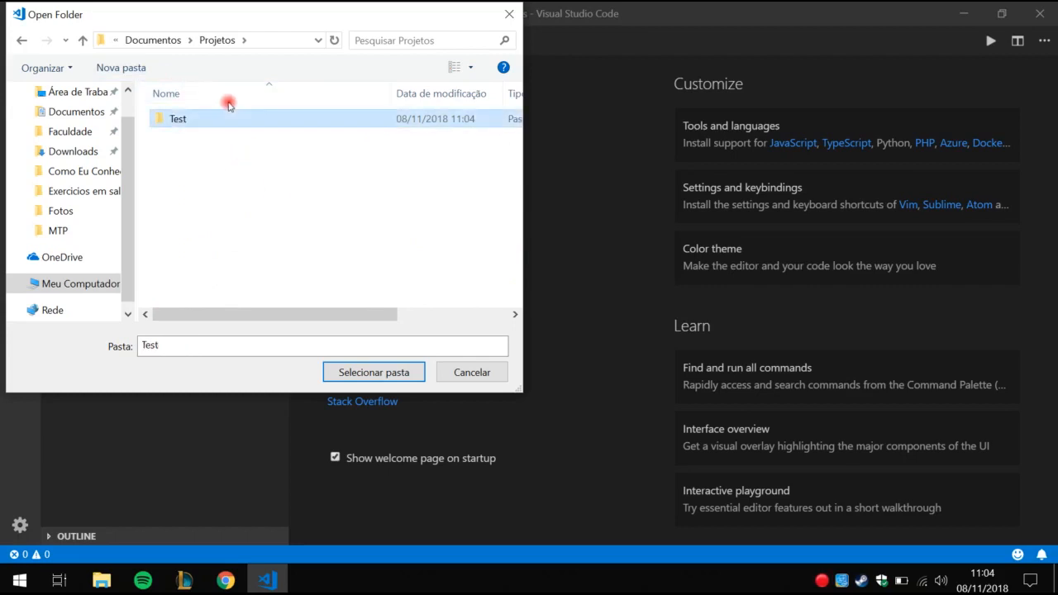
key("Return")
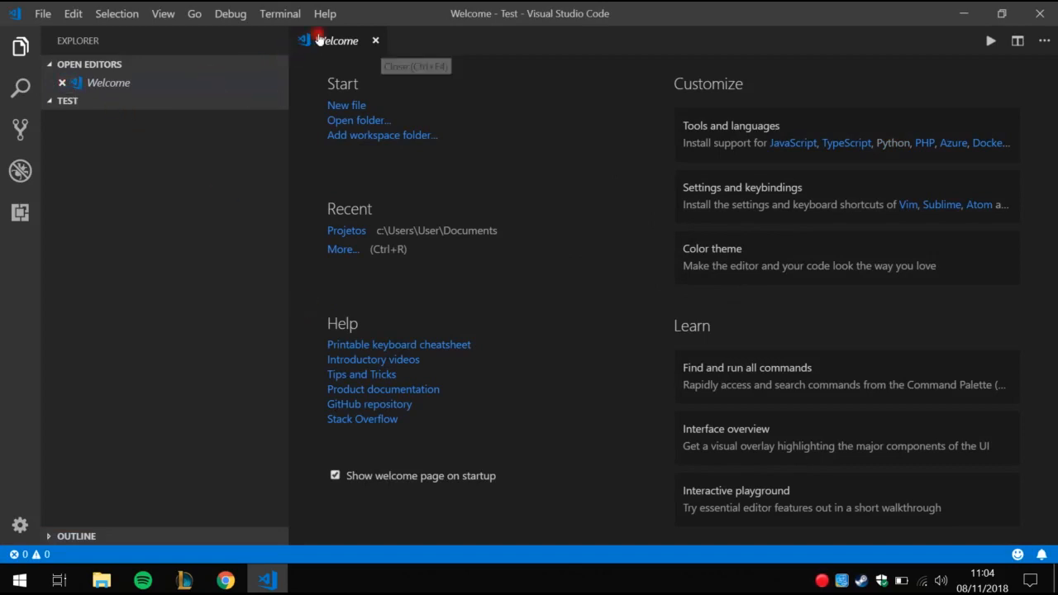
Close the Welcome page and create a file named test.py in the Test folder.
middle_click(319, 40)
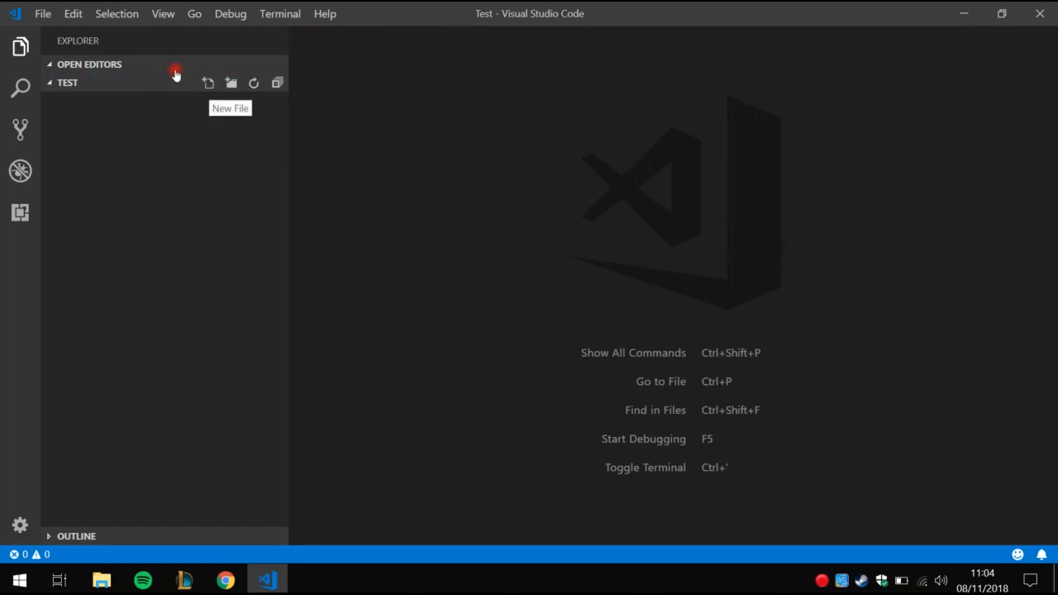
left_click(207, 83)
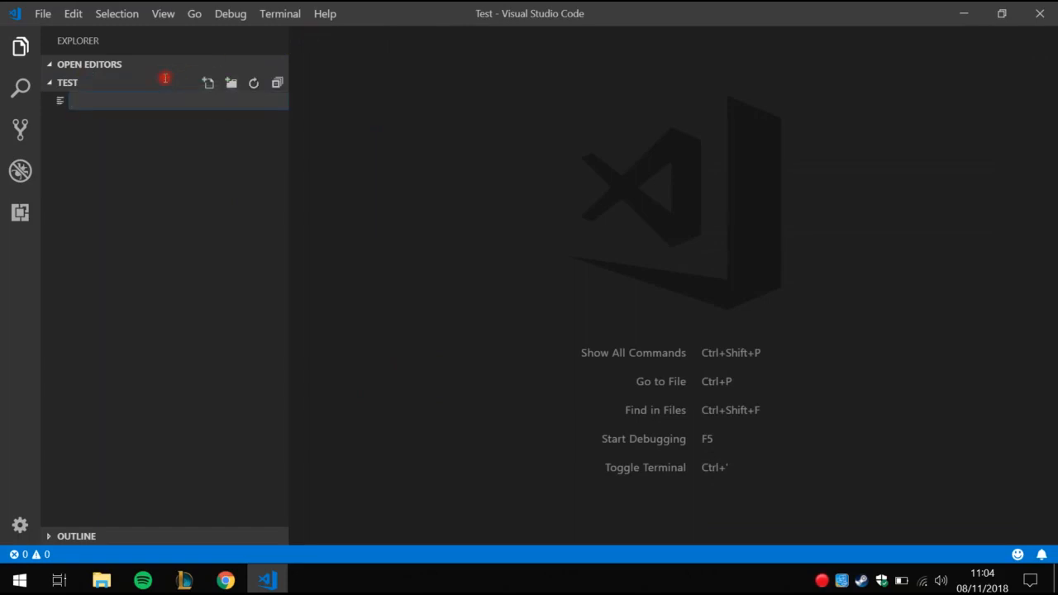
type("test.py")
key("Return")
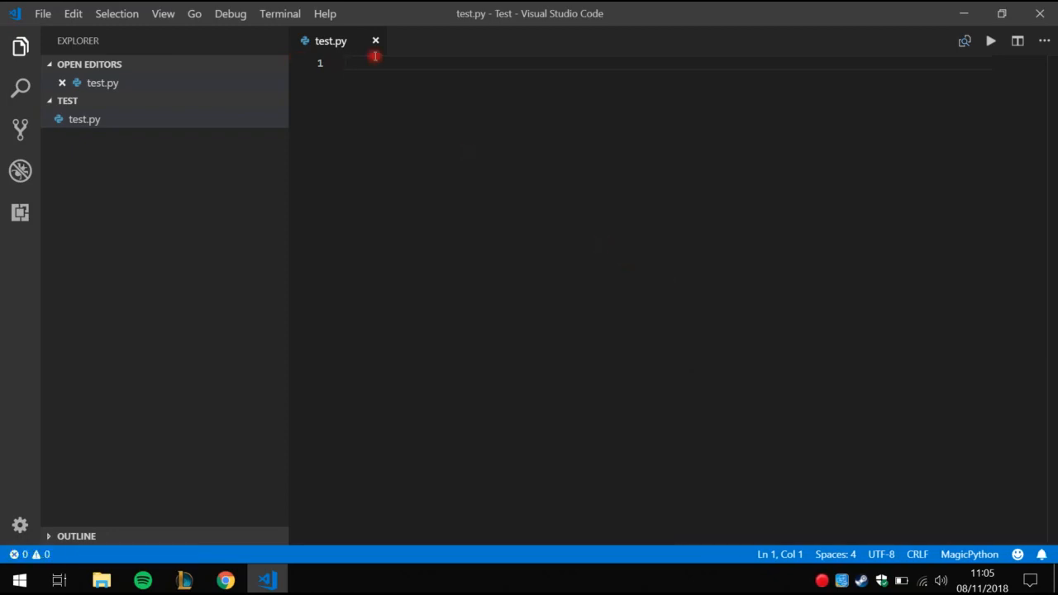
Write import math as the first line of test.py.
type("import ")
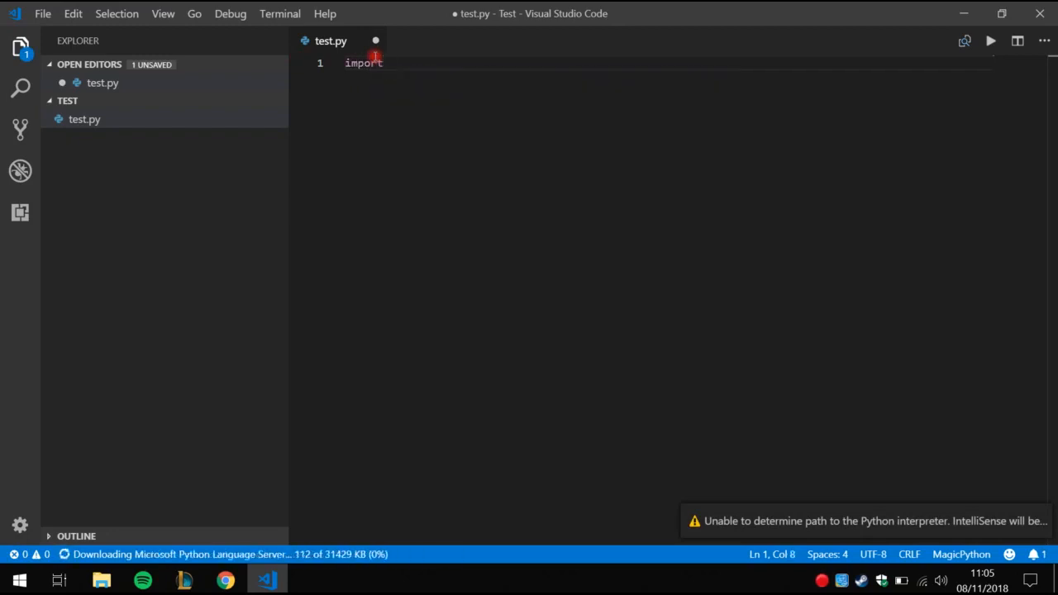
type("maph")
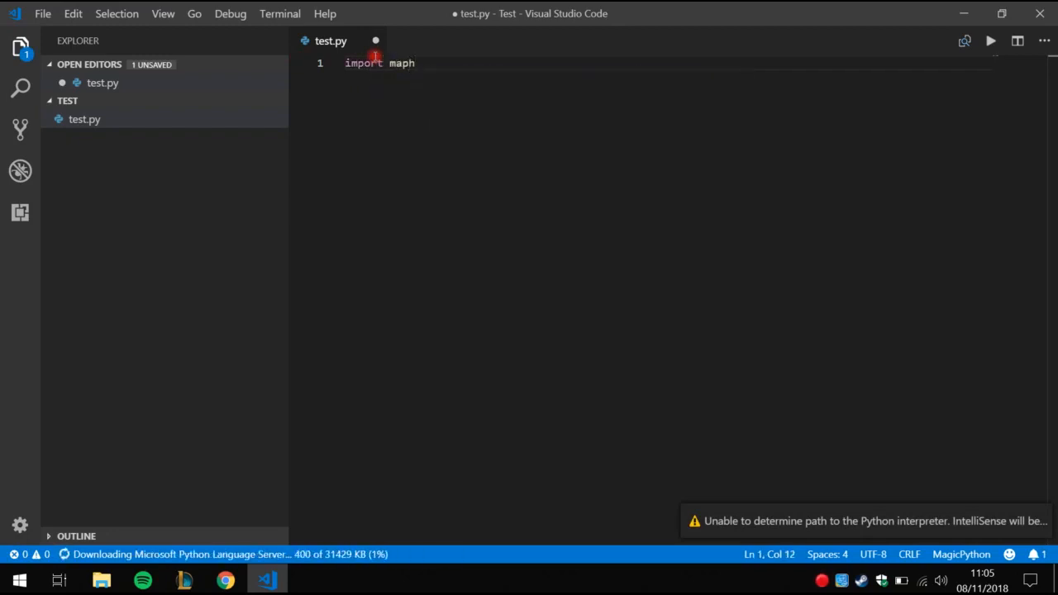
key("BackSpace")
key("BackSpace")
type("th")
key("Return")
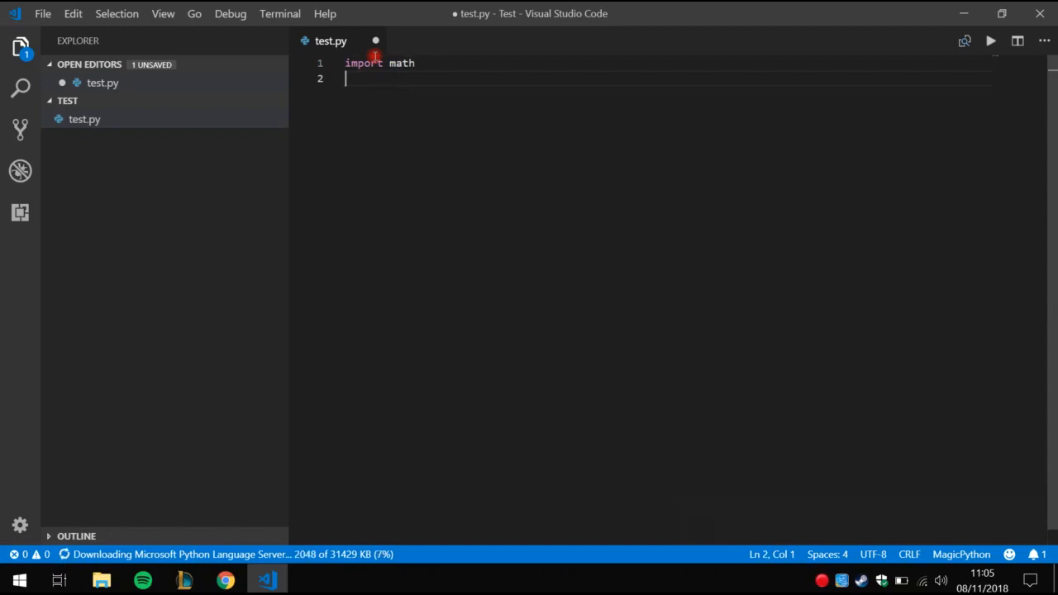
Assign l a list() call on line 2 containing the expression i * 2 * math.pi / (n - 1).
type("l")
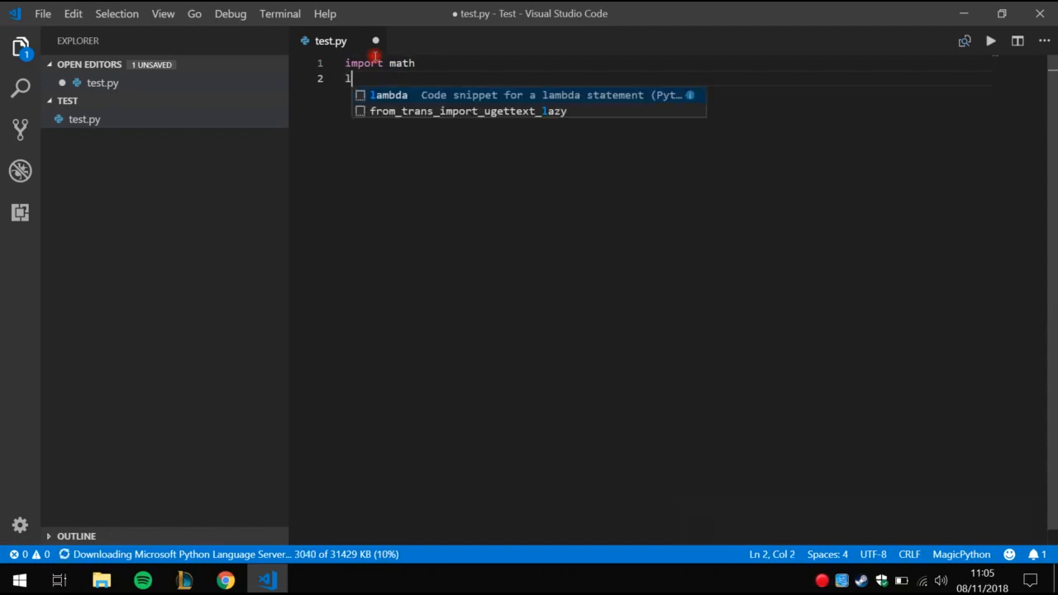
type(" = ")
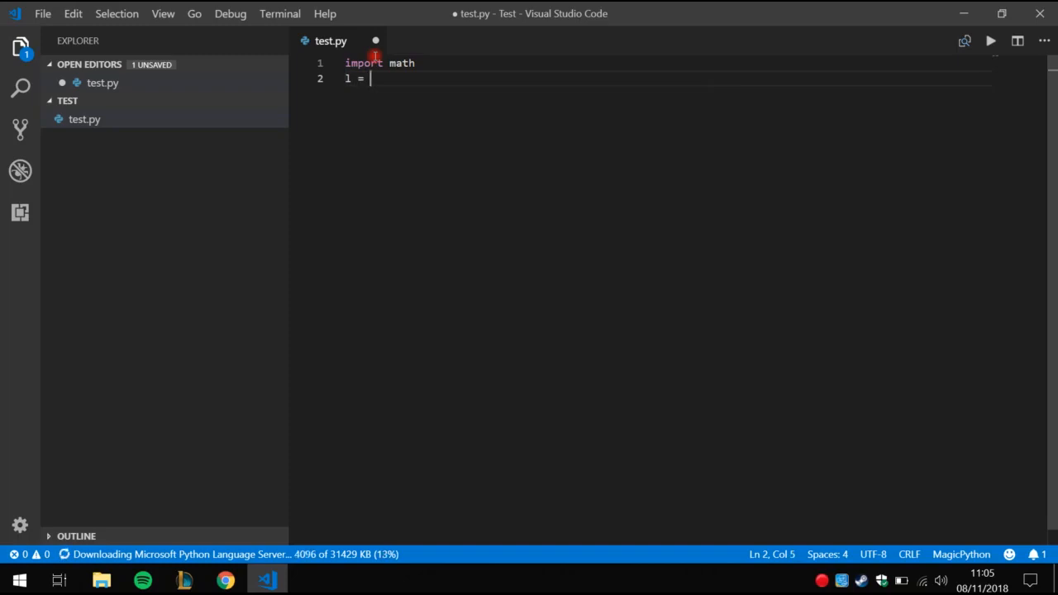
type("list")
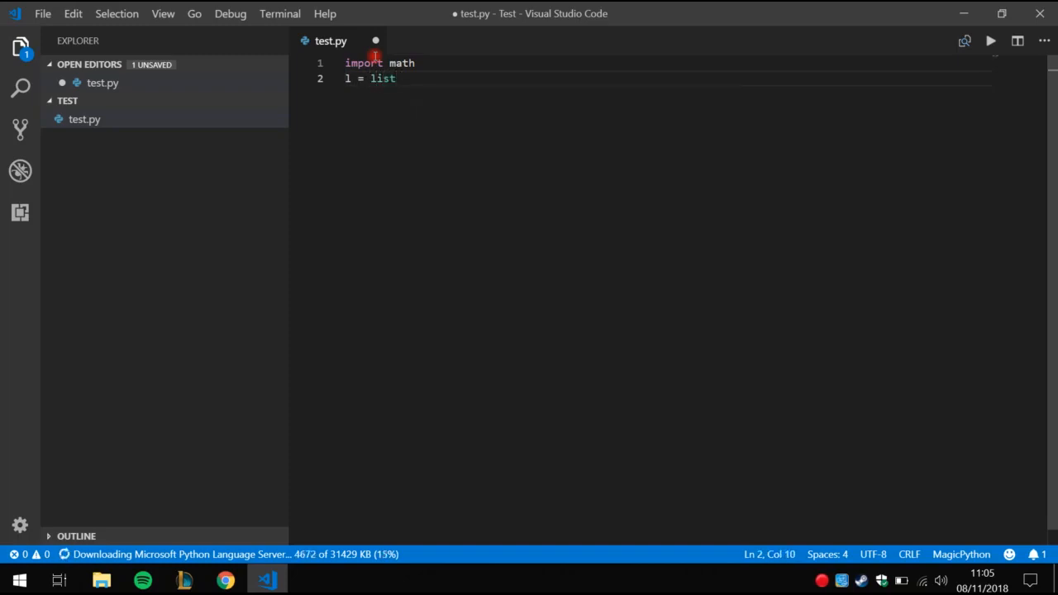
type("(i ?")
key("BackSpace")
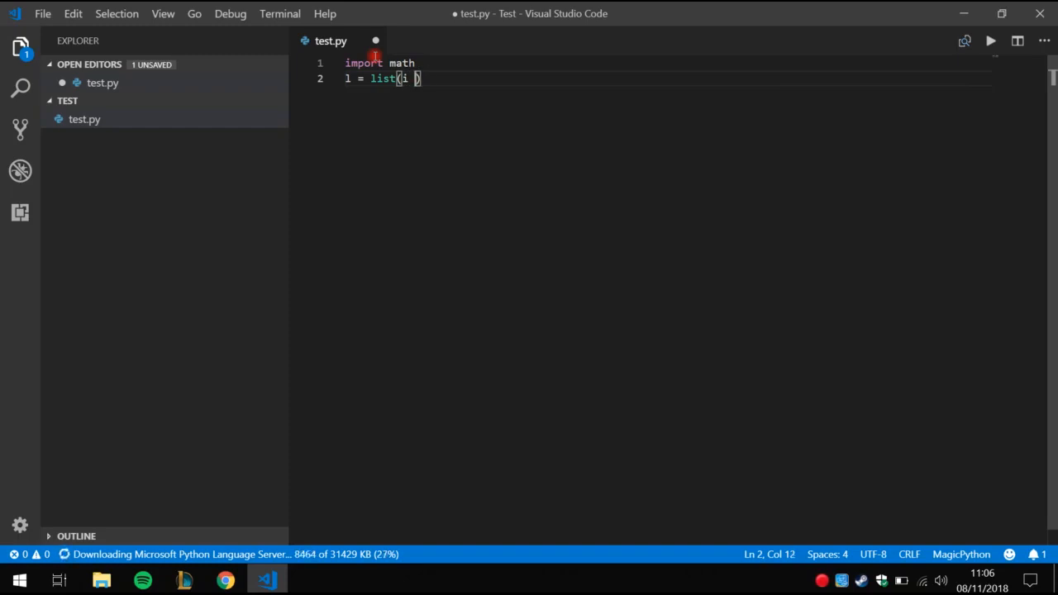
type("?")
key("BackSpace")
type("* 2")
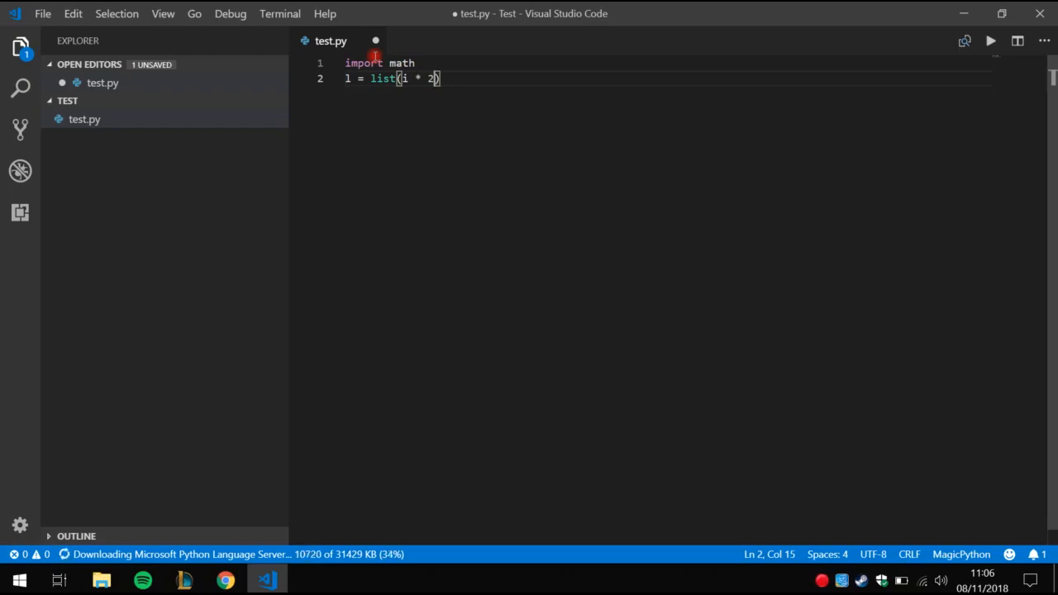
type(" 8")
key("BackSpace")
key("BackSpace")
type("* math")
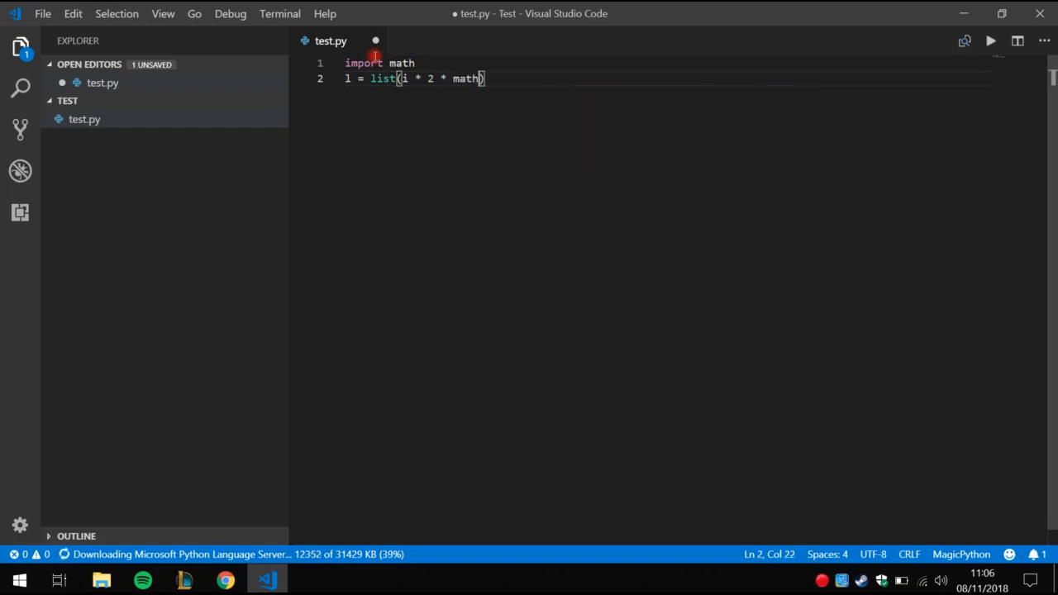
type(".pi ?")
key("BackSpace")
type("°")
key("BackSpace")
type("/ (n - 1) ")
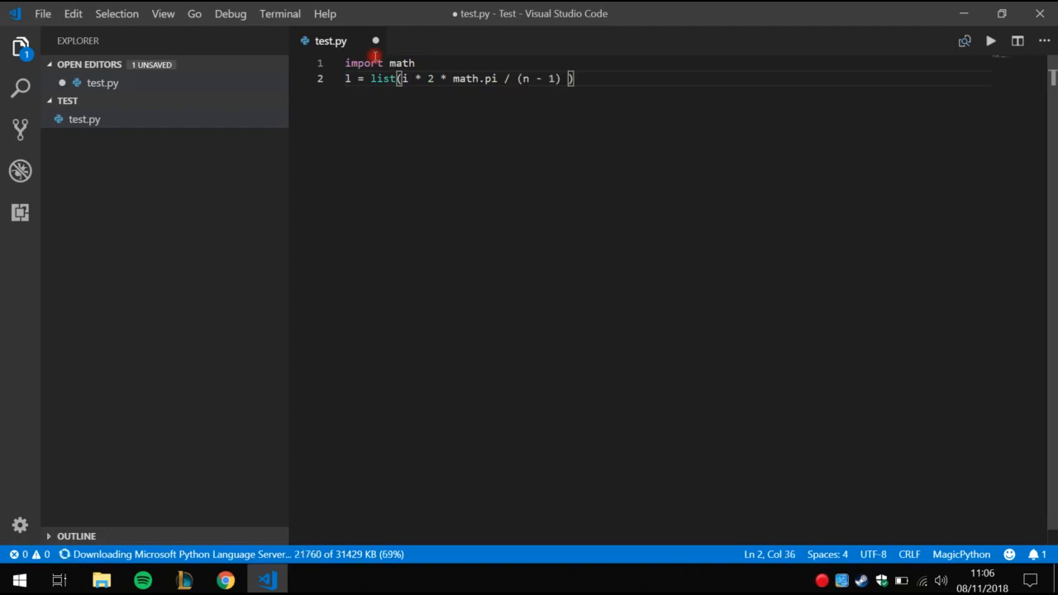
Complete the expression inside list() with the loop clause for i in range (n).
type("for i")
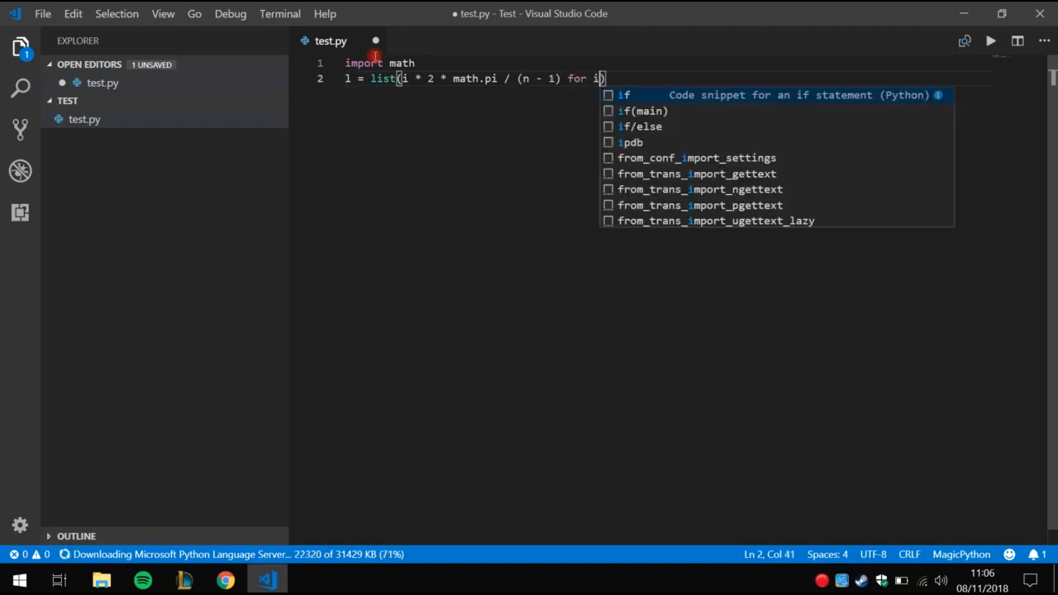
type(" in")
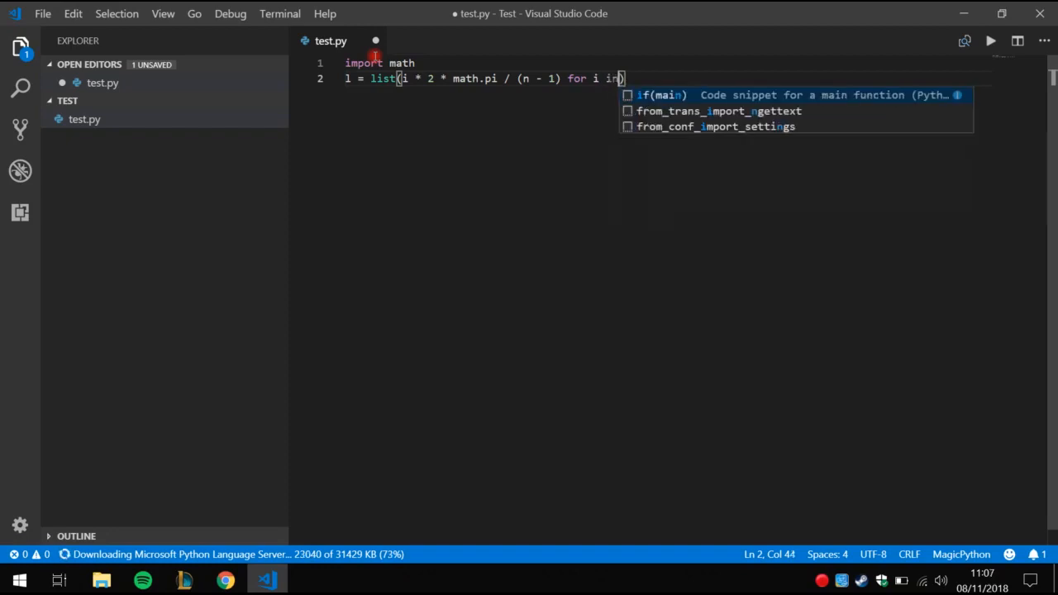
type(" range")
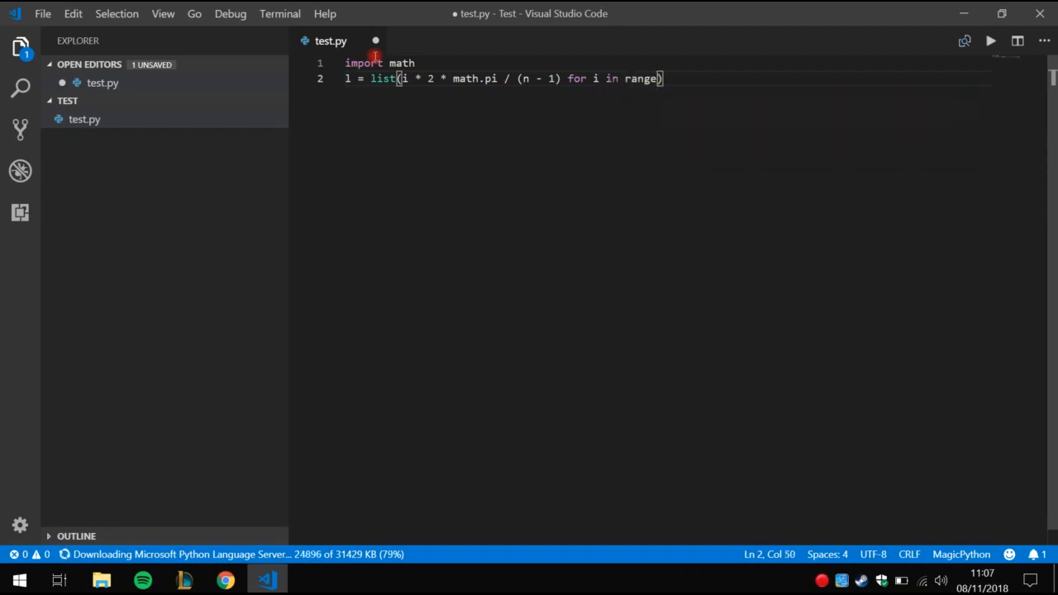
type(" (n")
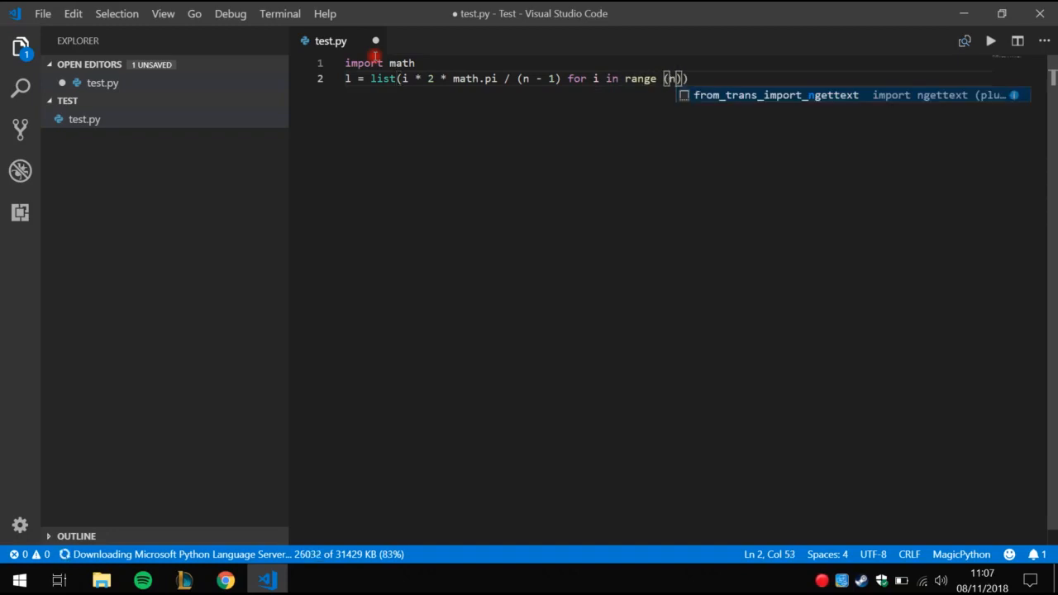
key("Escape")
Insert the line n = 10 between the math import and the list assignment.
key("Up")
key("Return")
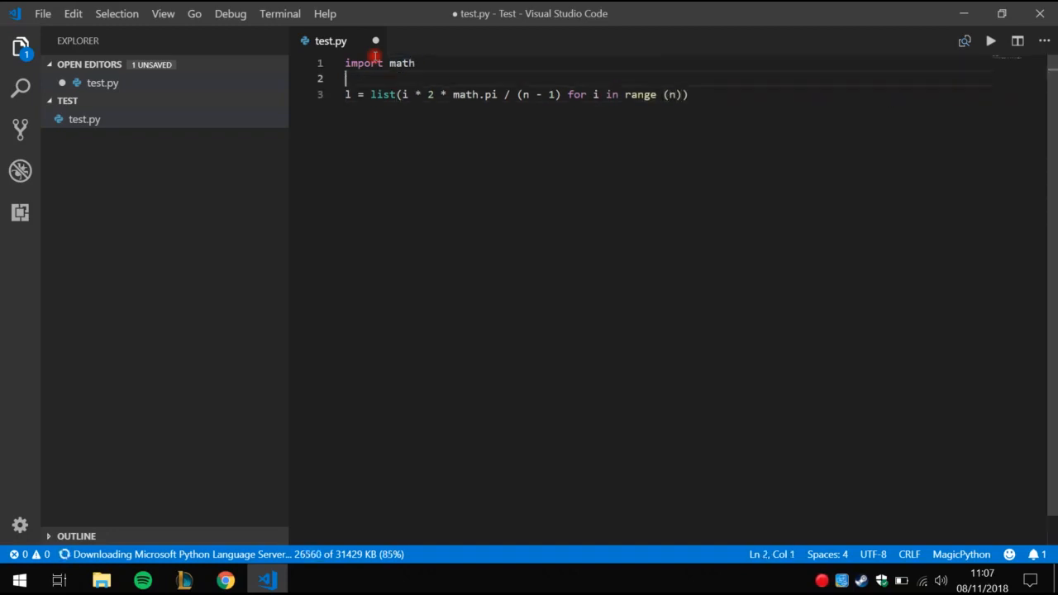
type("n")
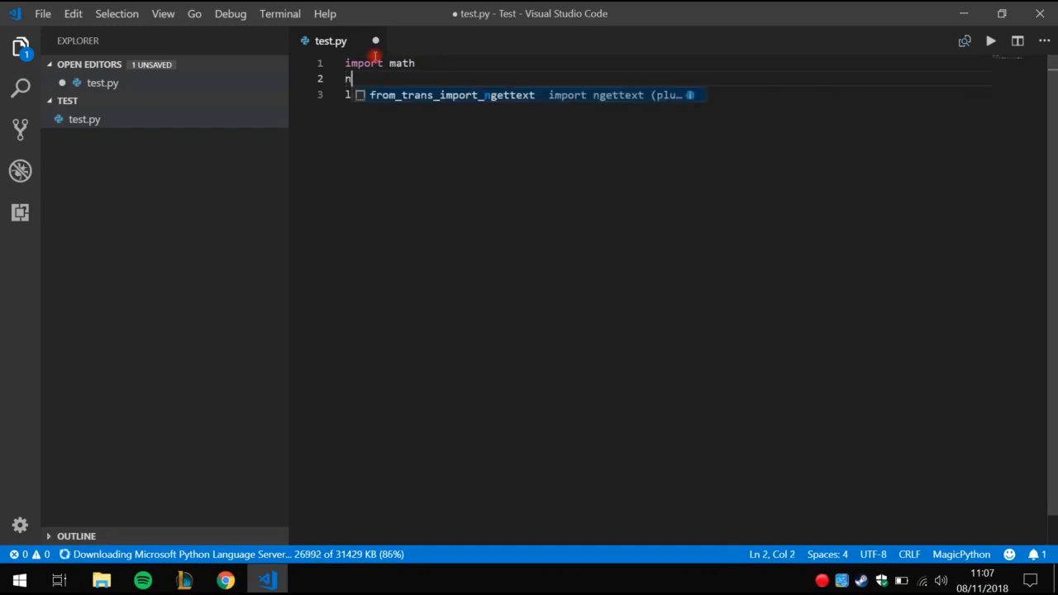
type(" = 10")
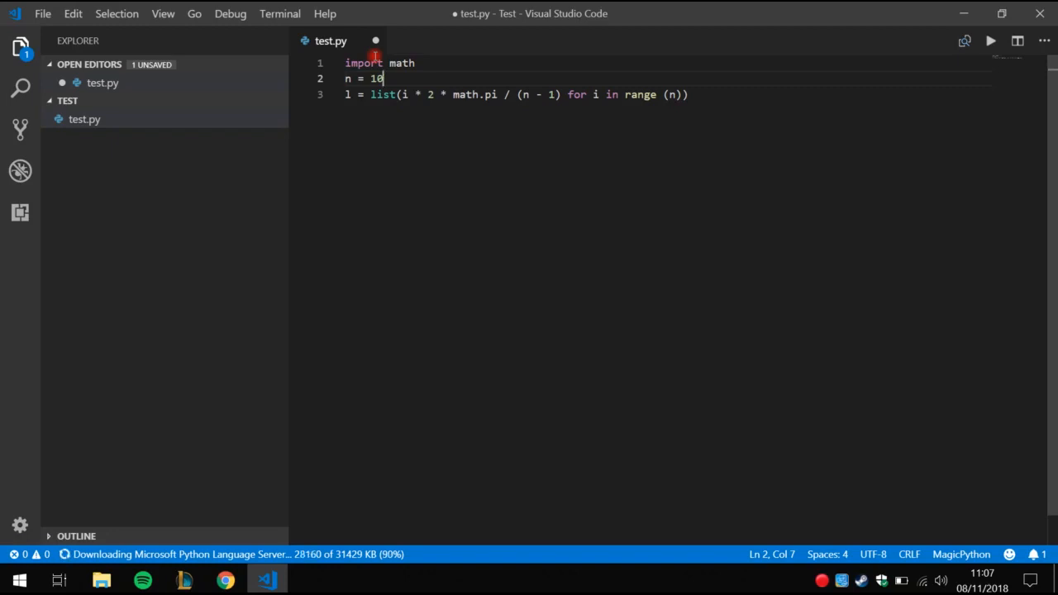
Add the loop header for k in l : below the list assignment and start its indented body.
key("Down")
key("End")
key("Return")
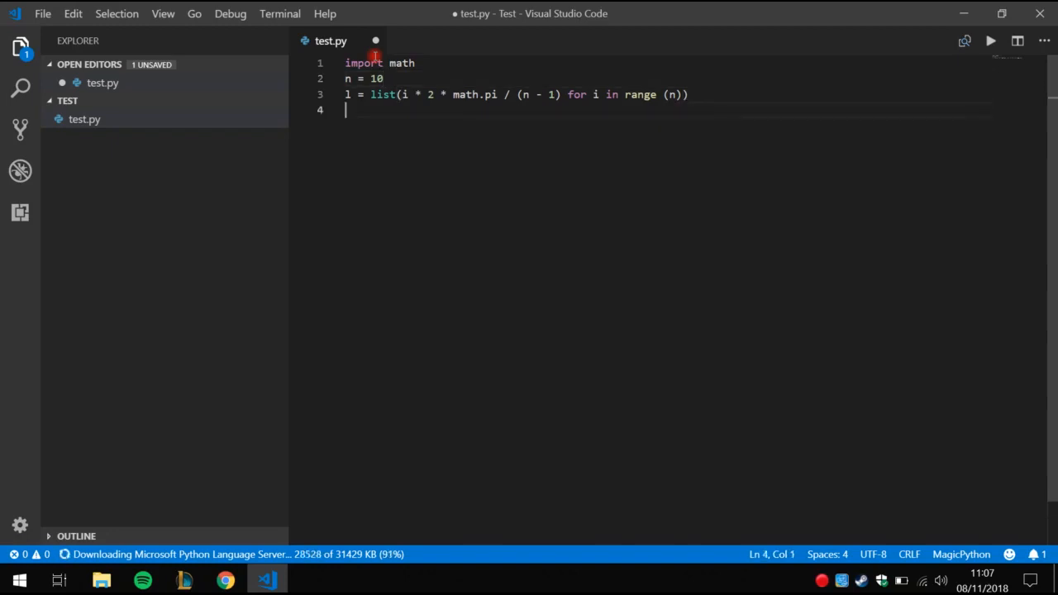
type("for")
type("k")
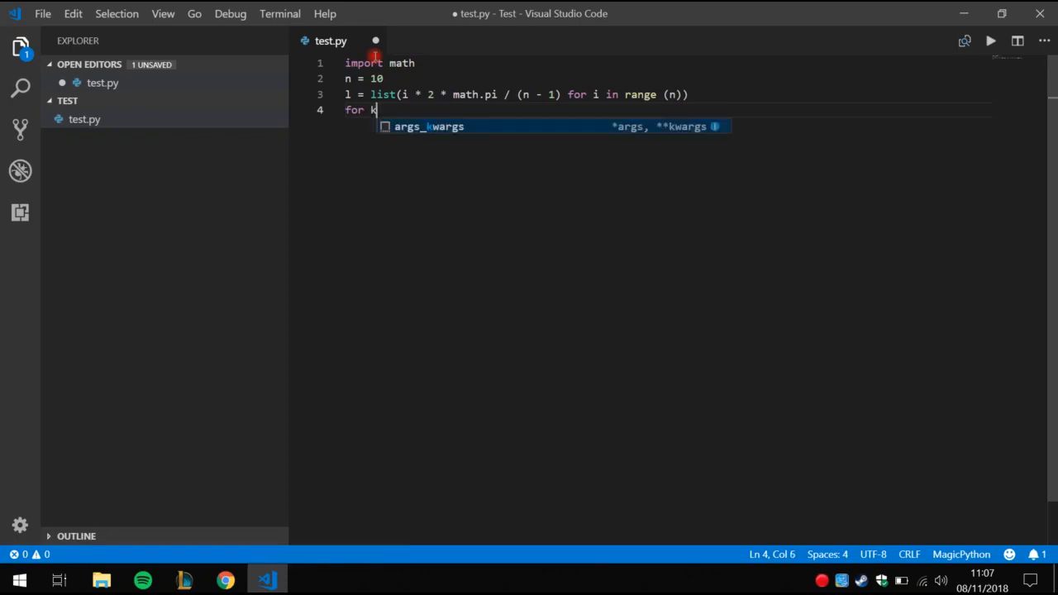
type(" in l")
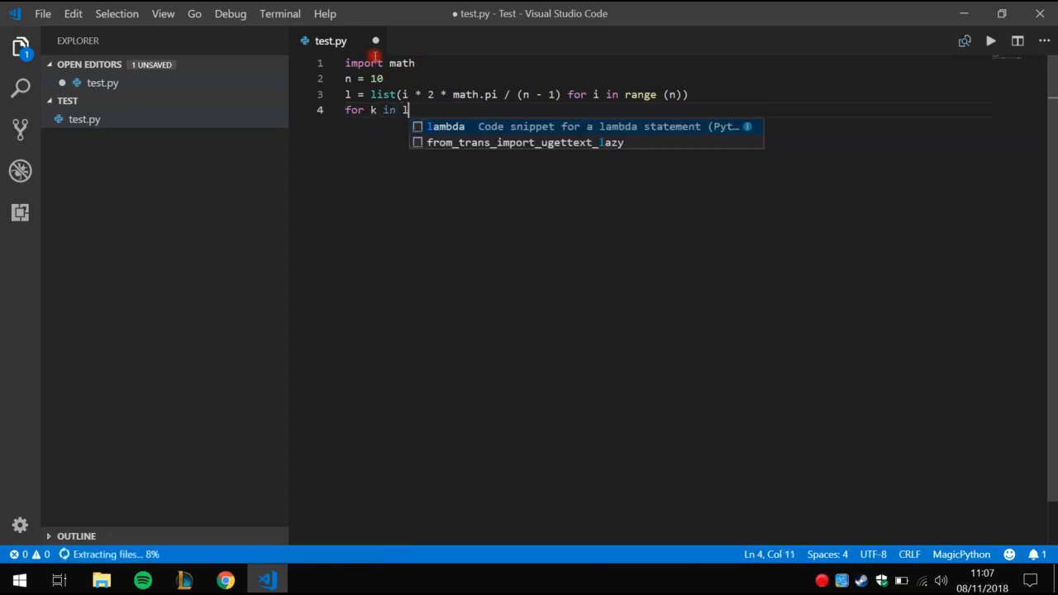
type(" :")
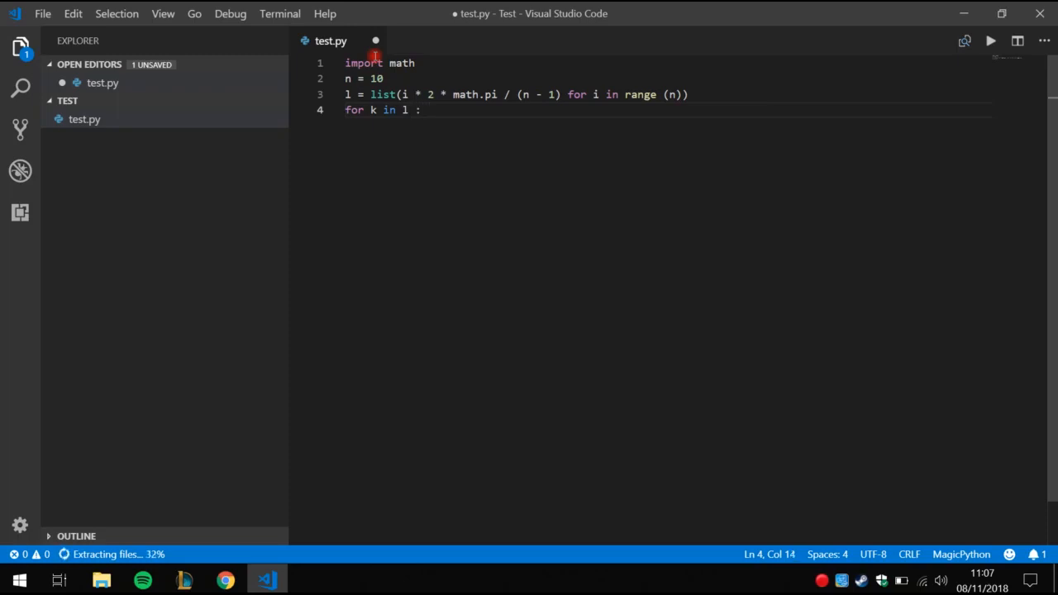
key("Return")
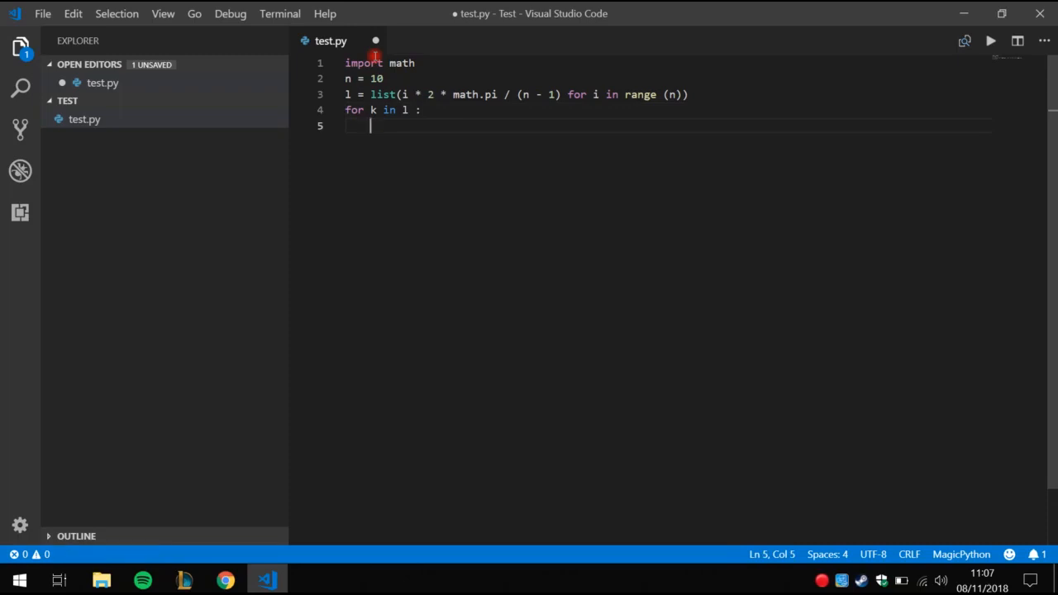
Start the loop body with a print call that takes k as its first argument, followed by a comma.
type("printg")
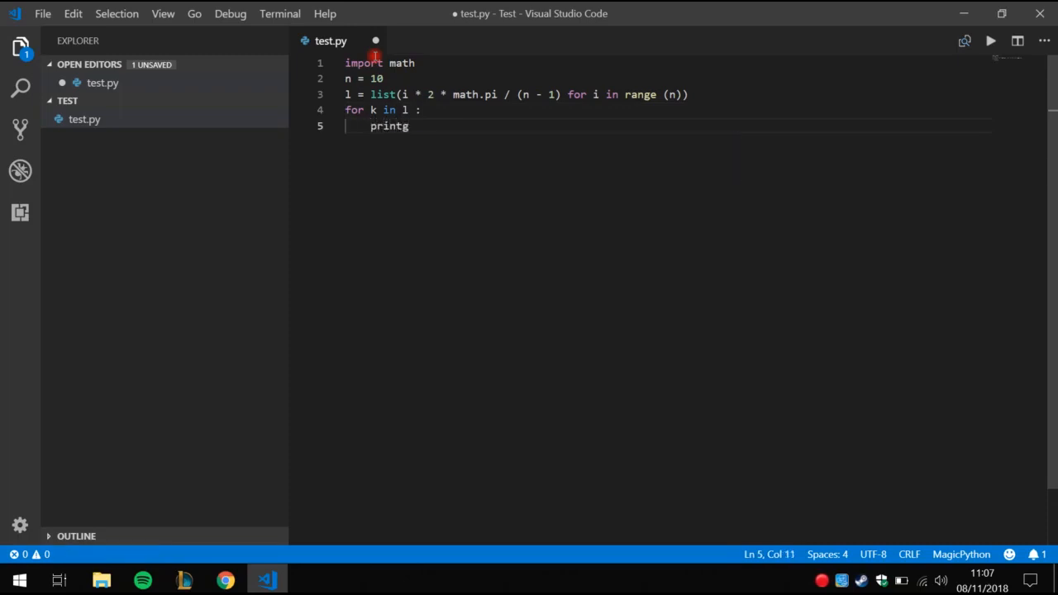
key("BackSpace")
type("f")
key("BackSpace")
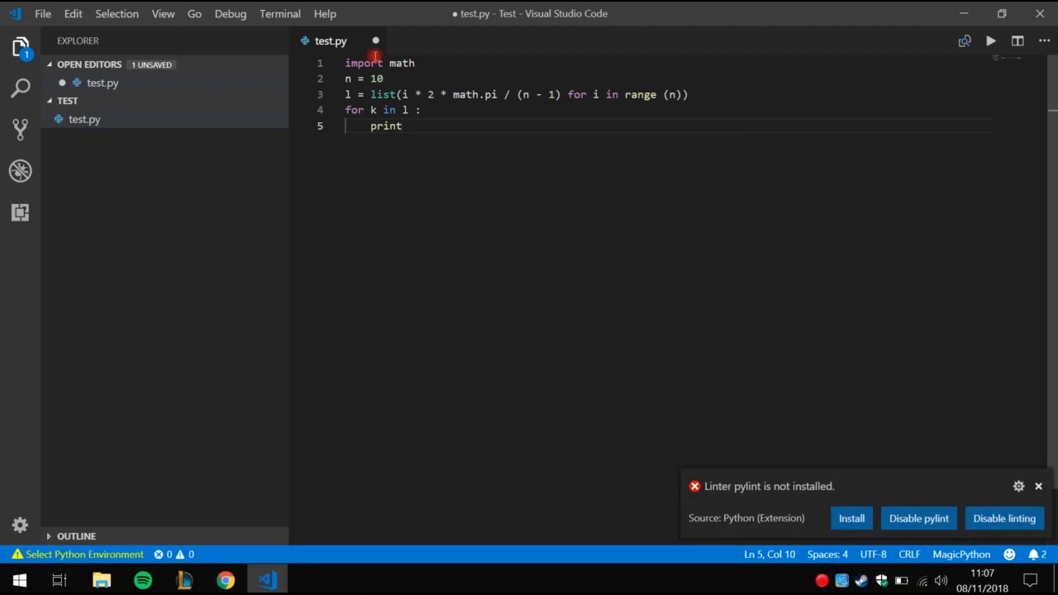
type("(k")
key("BackSpace")
type(",")
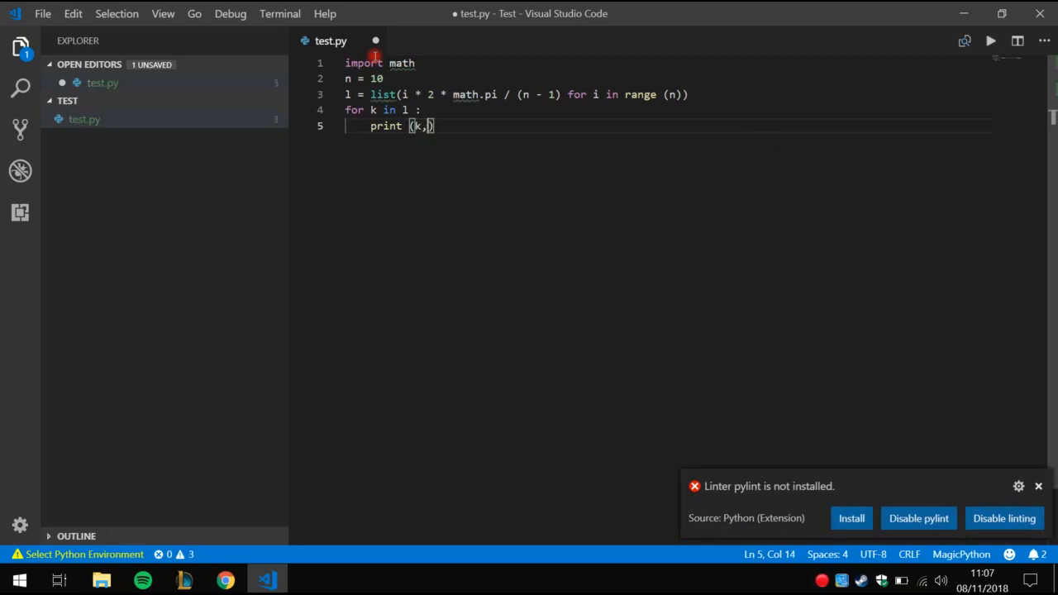
Complete the print call with math.sin(k) as second argument and leave an empty unindented line 6 below it.
type("math.")
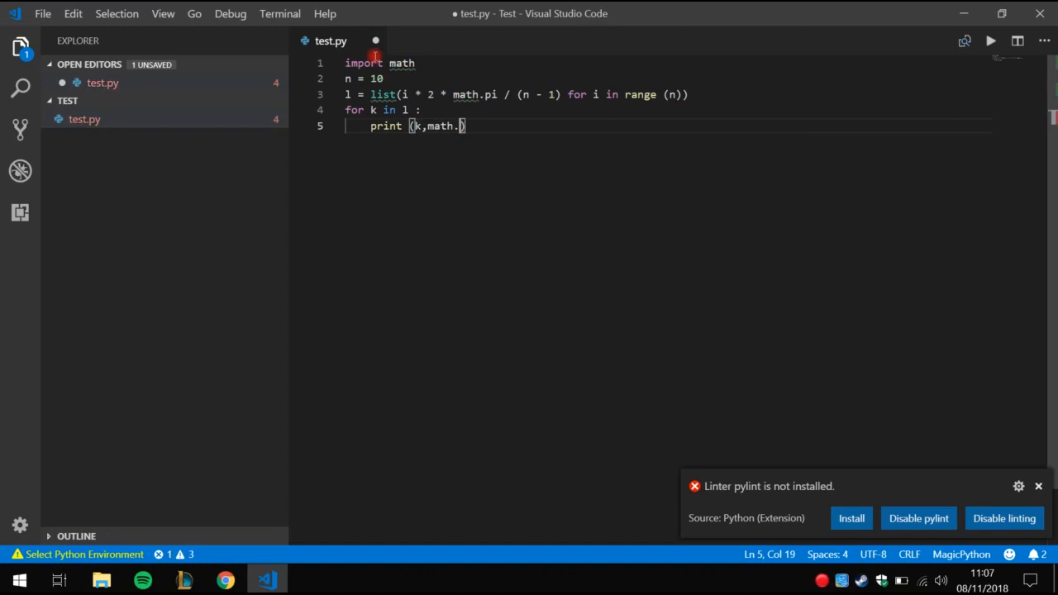
type("sin")
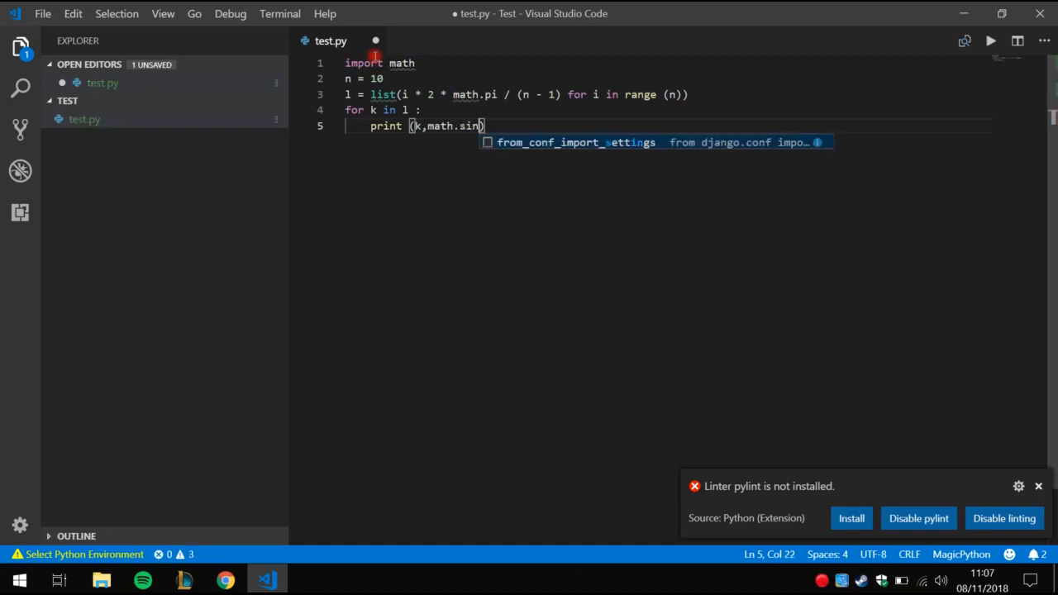
type("(k")
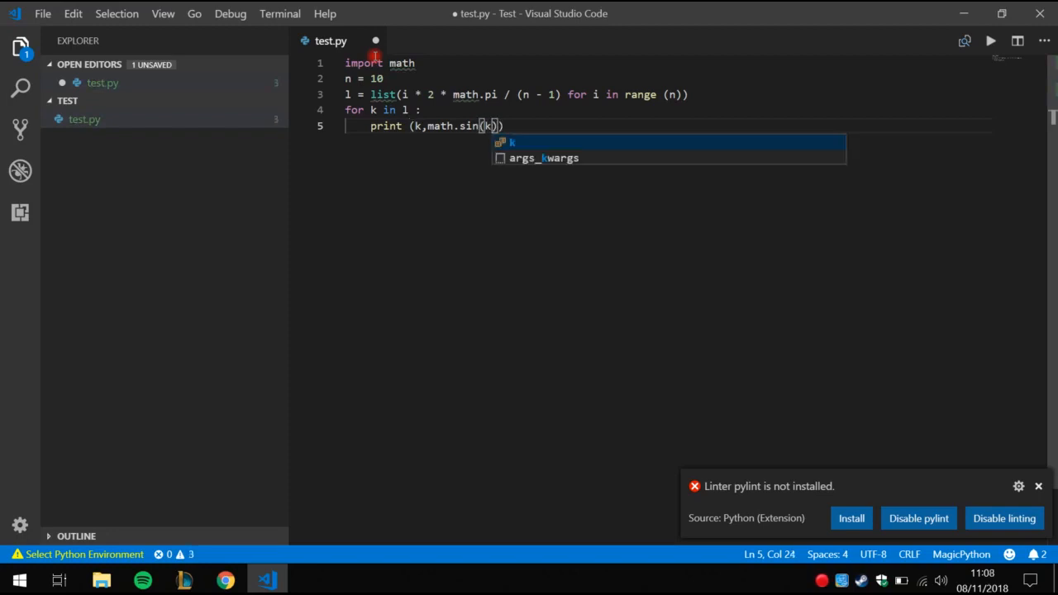
type(")")
key("Return")
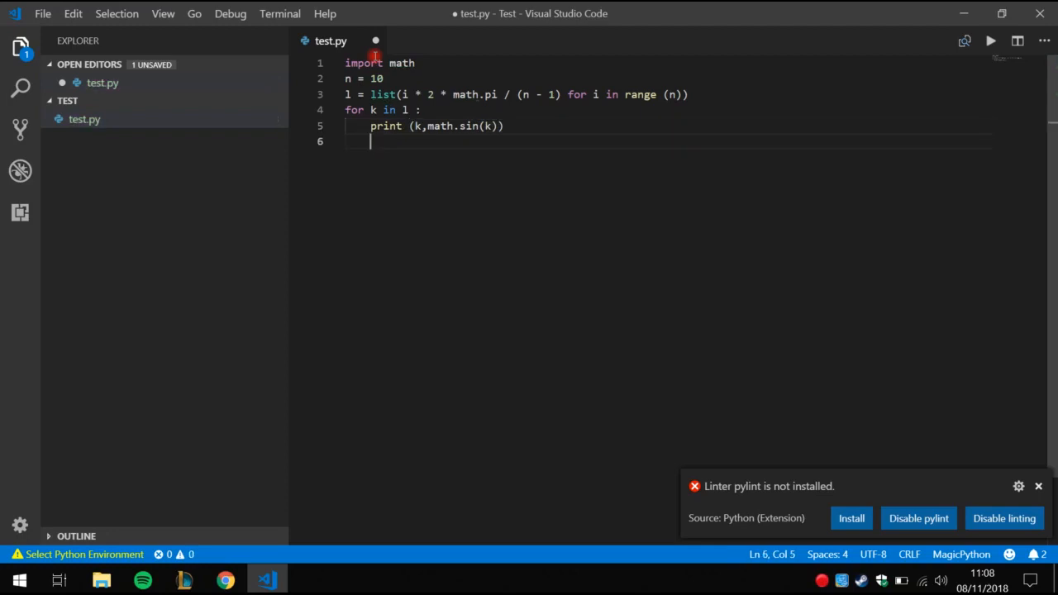
key("BackSpace")
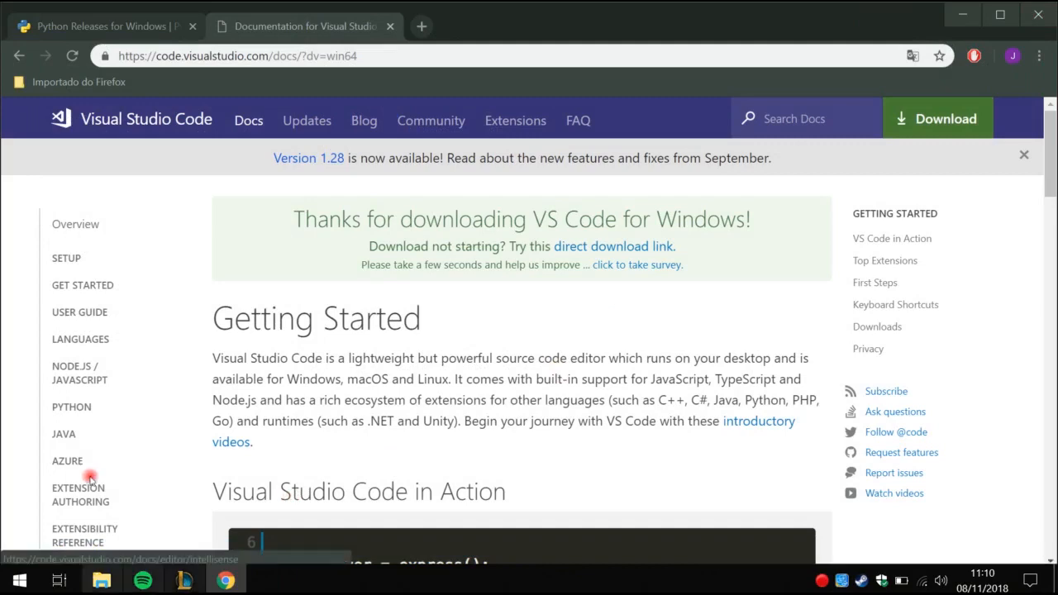
Switch from the browser to Visual Studio Code by searching Windows for code.
key("super")
type("code")
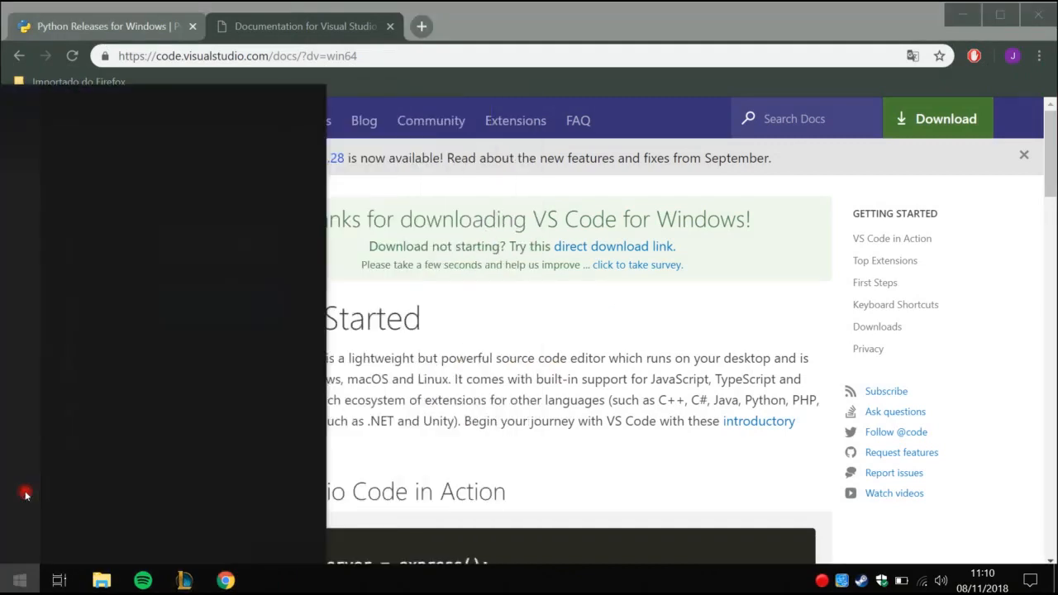
key("Return")
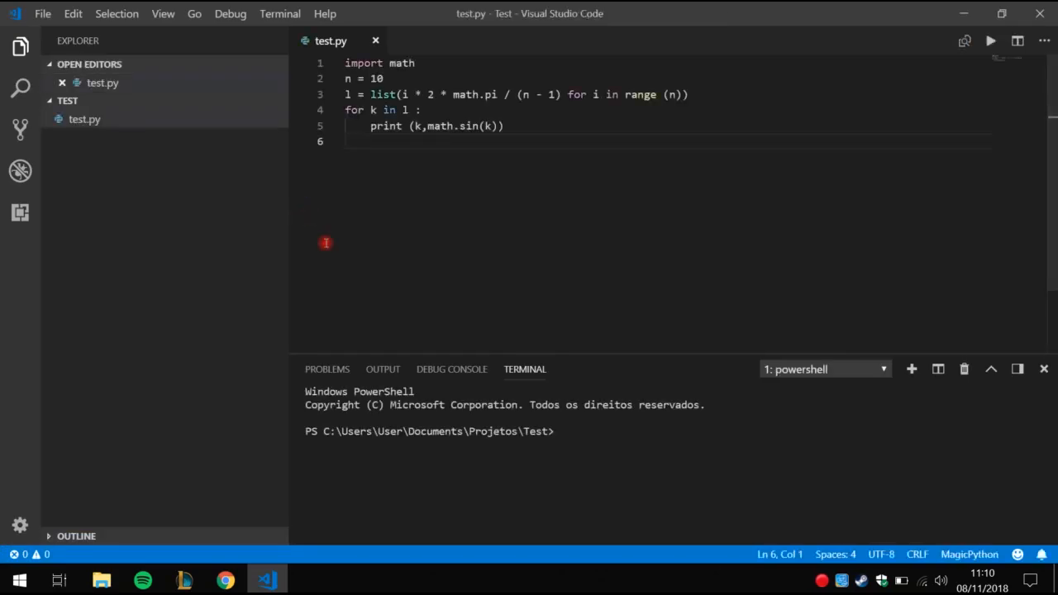
Check the installed Python version by running python --version in the integrated terminal.
key("ctrl+grave")
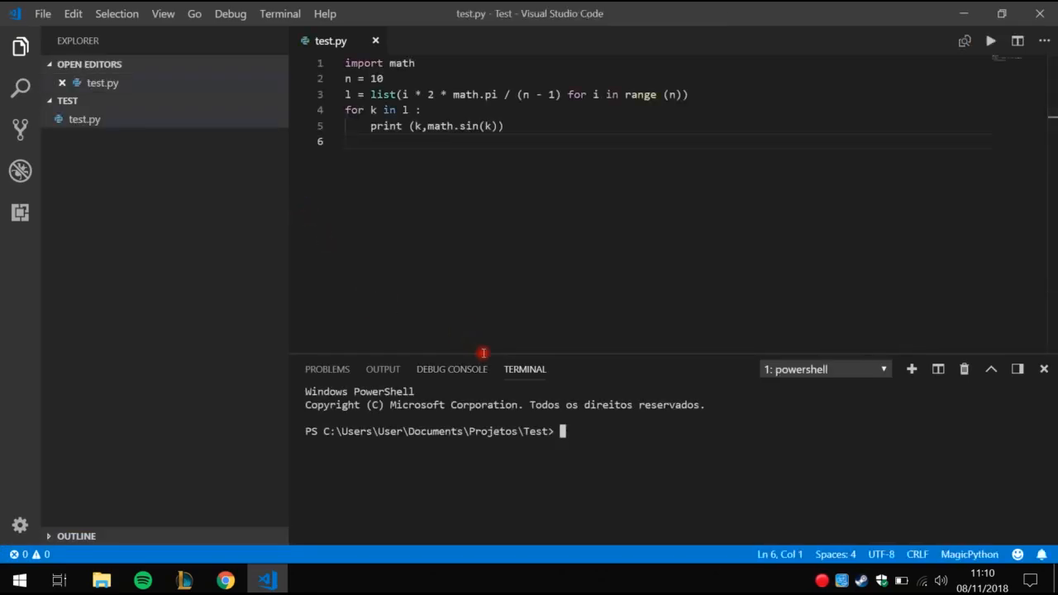
type("python --version")
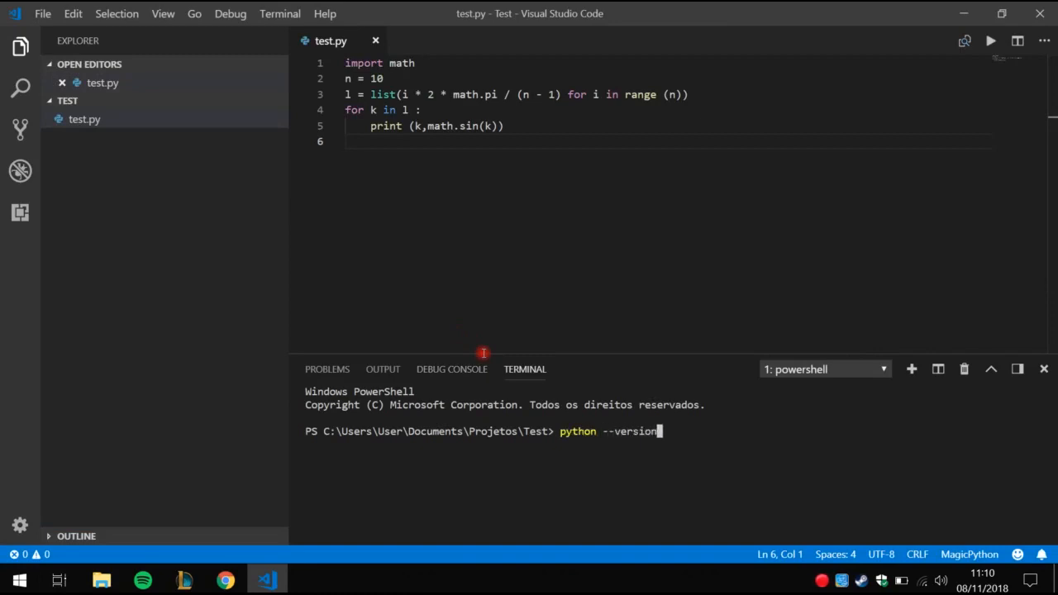
key("Return")
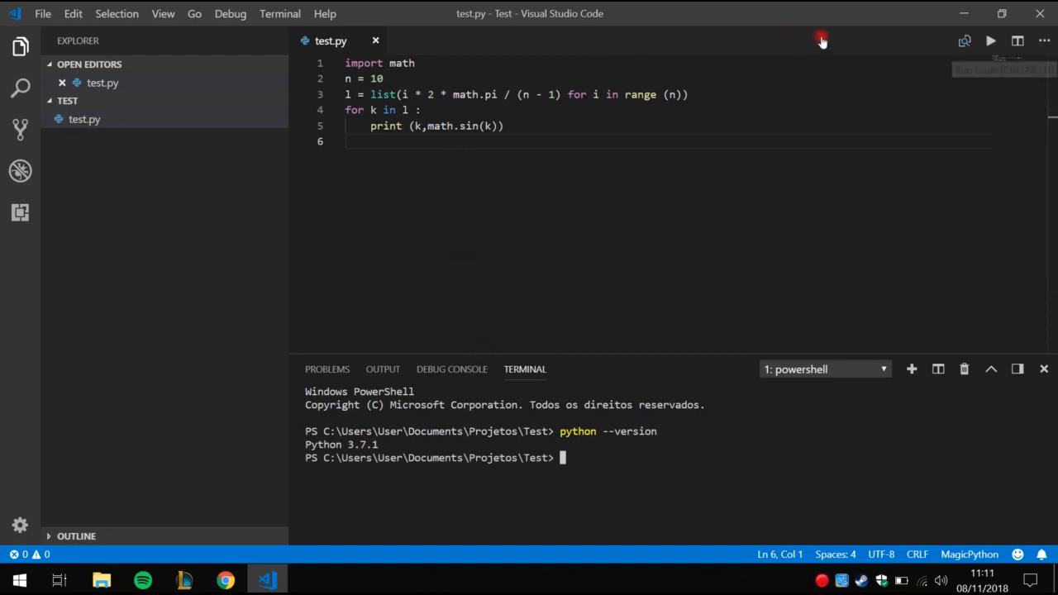
Run test.py with Code Runner and enlarge the output area to show the whole result.
key("ctrl+alt+n")
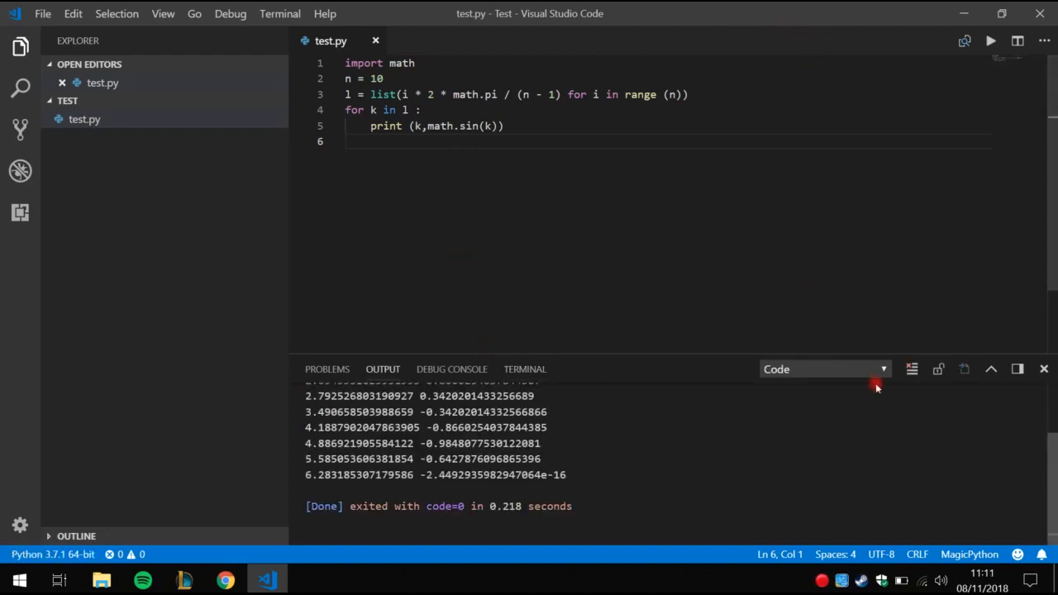
scroll(878, 384, "up", 2)
left_click_drag(527, 355, 513, 236)
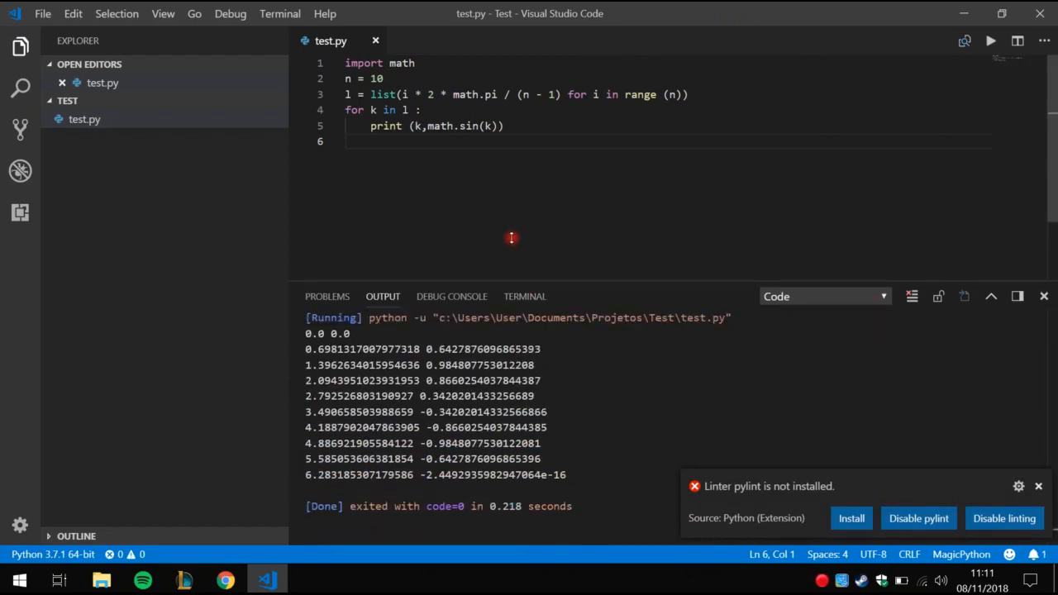
Insert a new line between the list assignment and the for loop containing an empty print() call.
key("Up")
key("Up")
key("Up")
key("End")
key("Return")
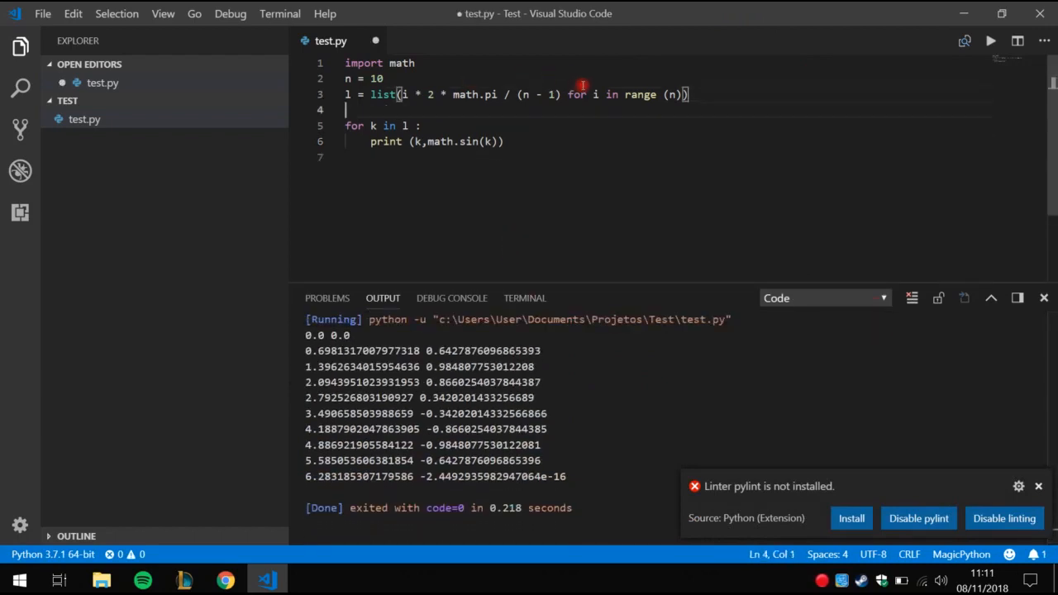
type("prin")
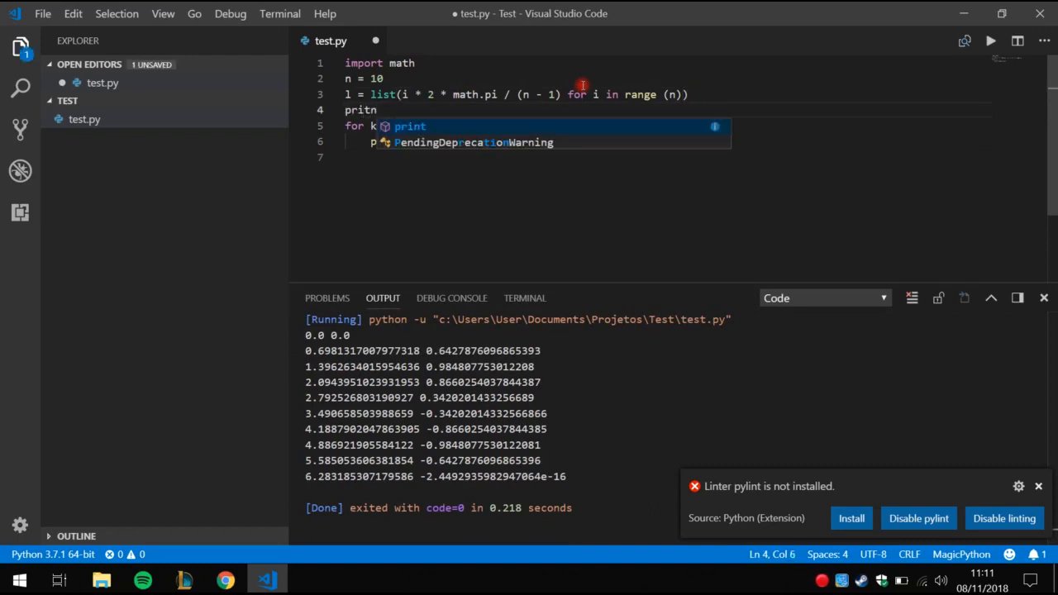
key("BackSpace")
key("BackSpace")
type("int")
key("Escape")
type("(")
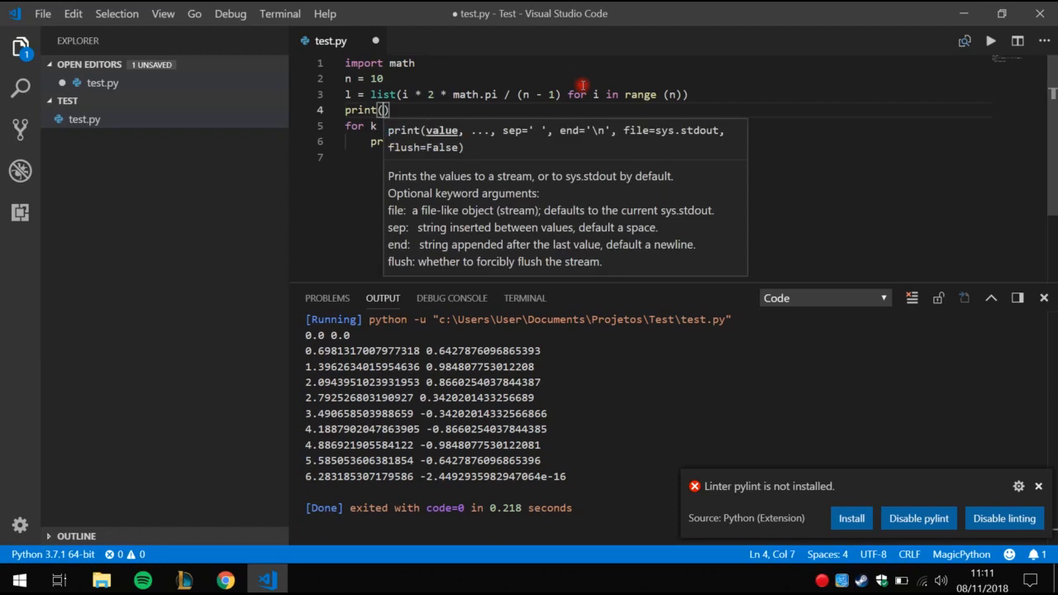
Fill the new print call with the header strings 'angulo','seno' and run the script.
type("'")
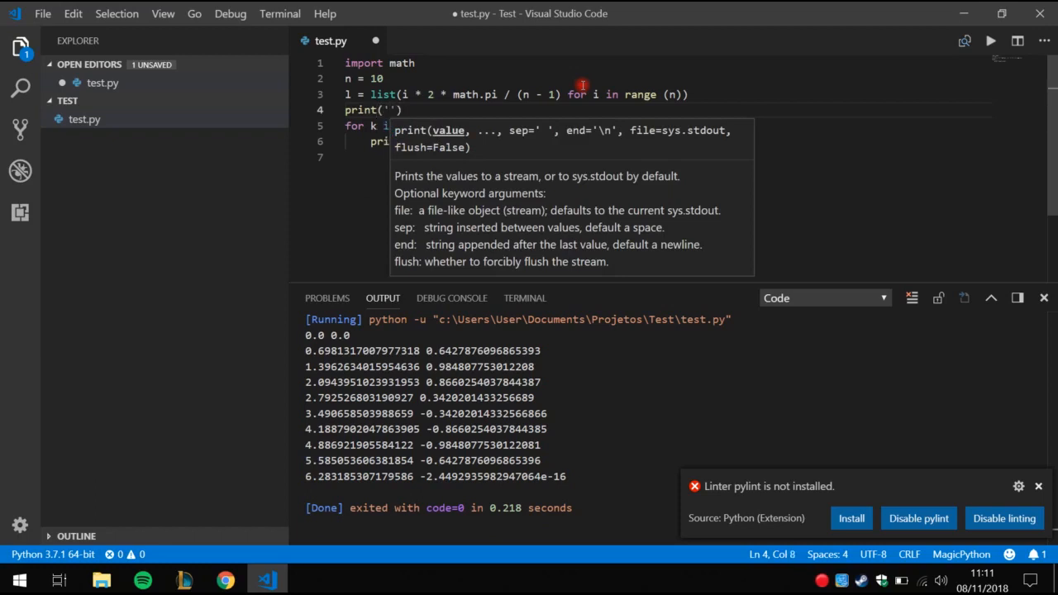
type("angul")
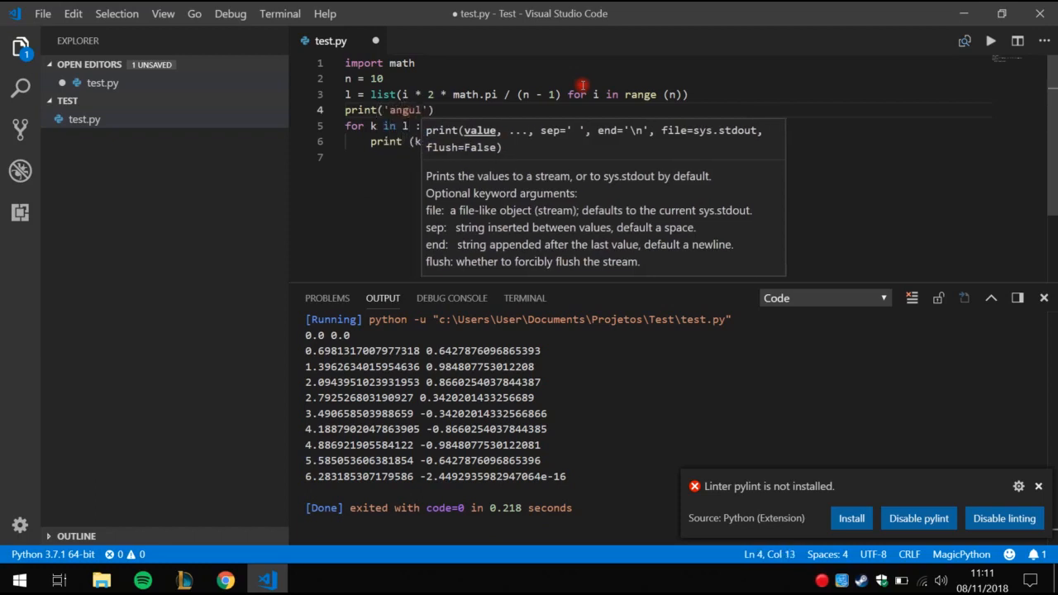
type("o")
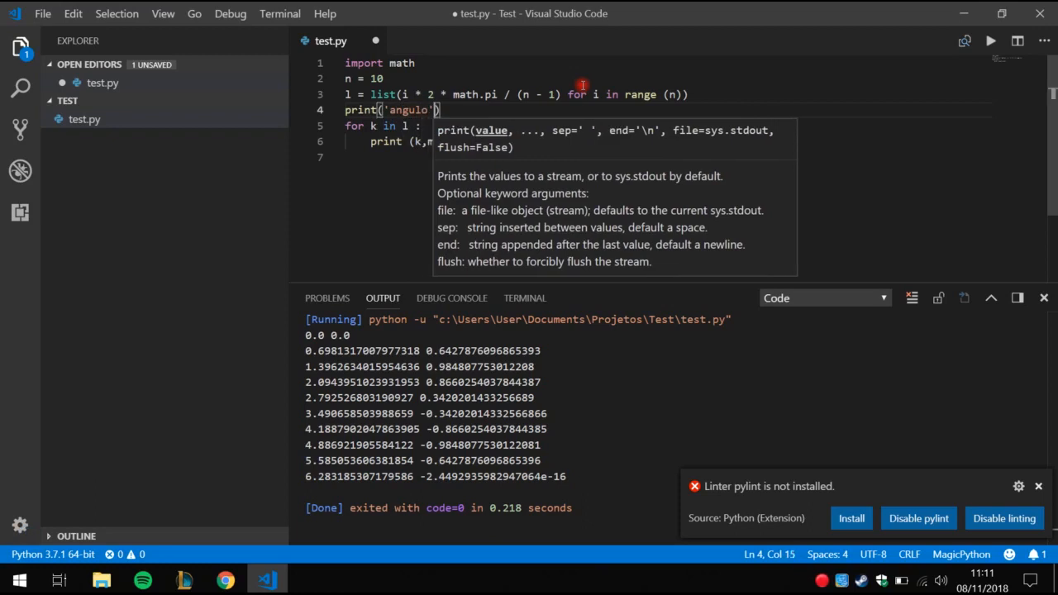
type("','seno")
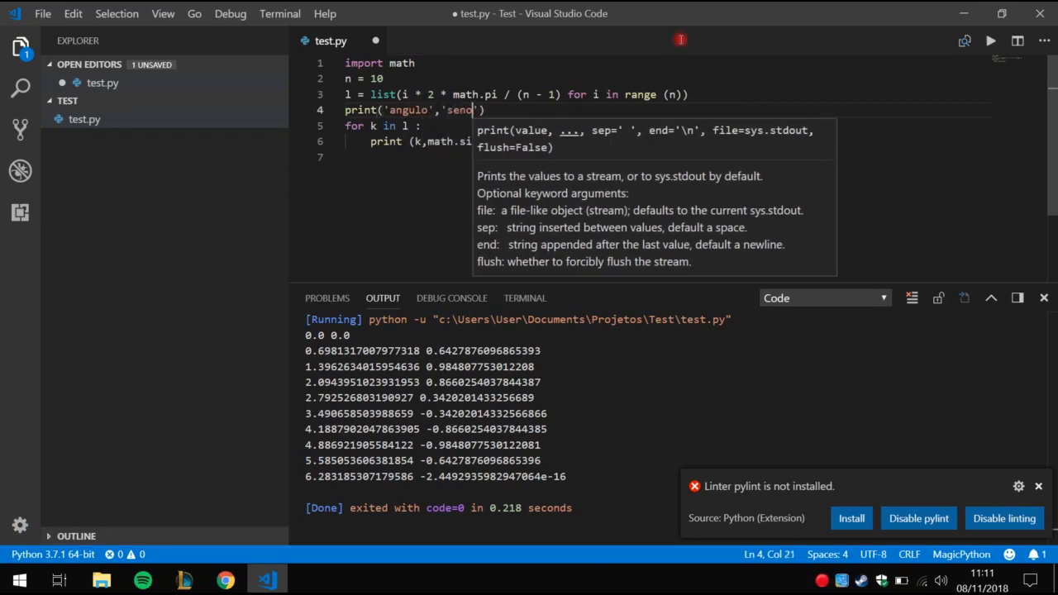
key("ctrl+alt+n")
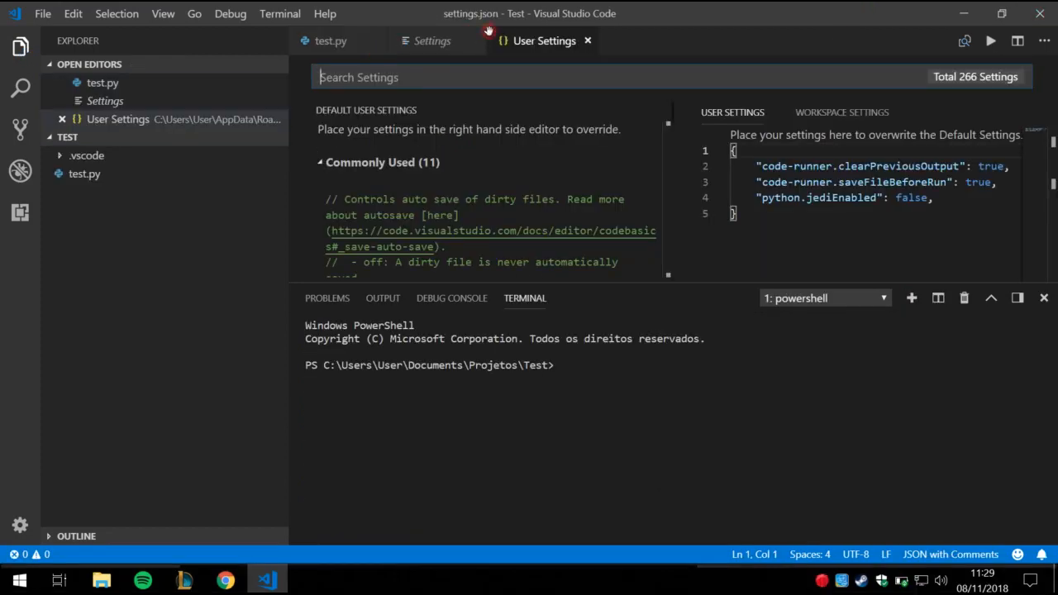
Close the User Settings and Settings editors and run the reformatted test.py with Code Runner.
middle_click(489, 33)
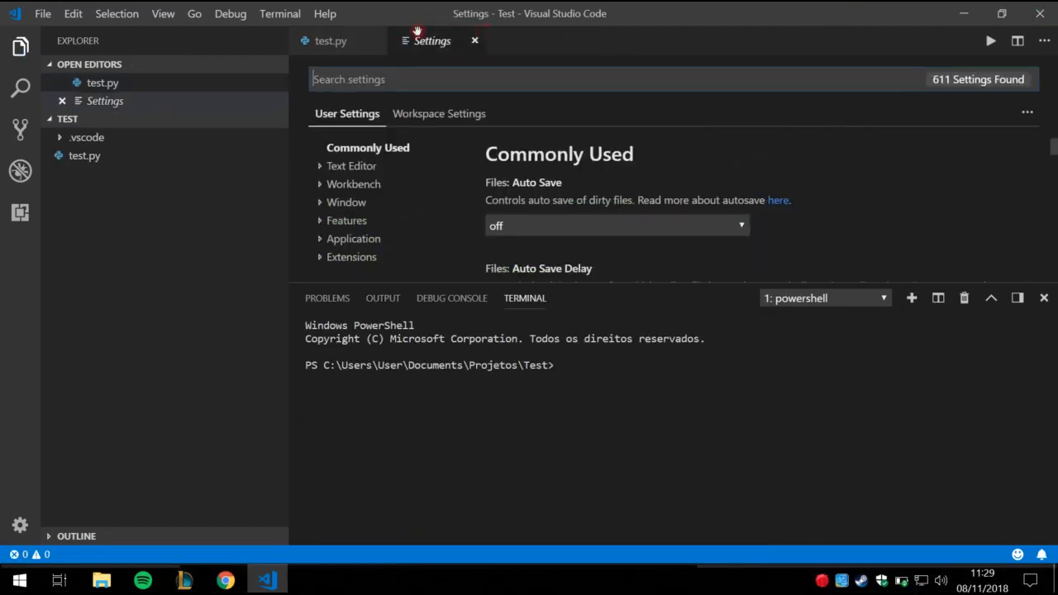
middle_click(400, 37)
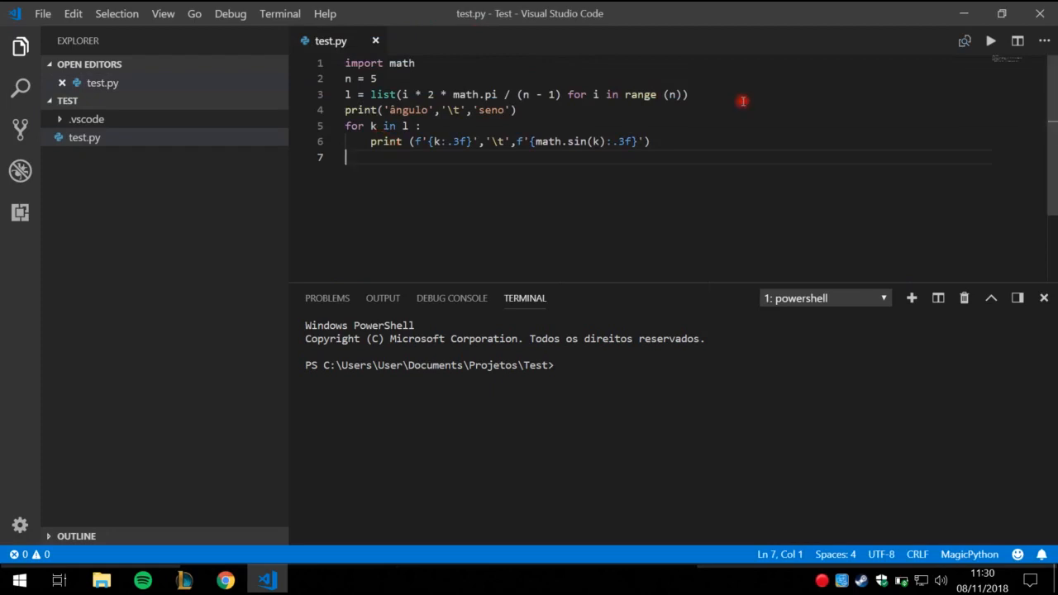
key("ctrl+alt+n")
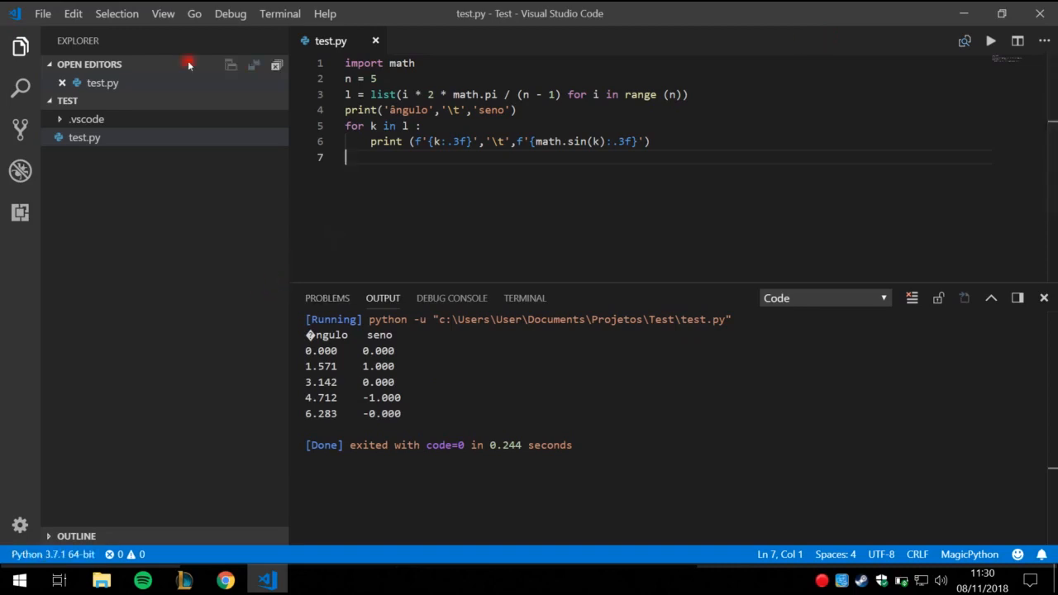
Open the user settings as settings.json and filter the settings by code runner.
left_click(37, 14)
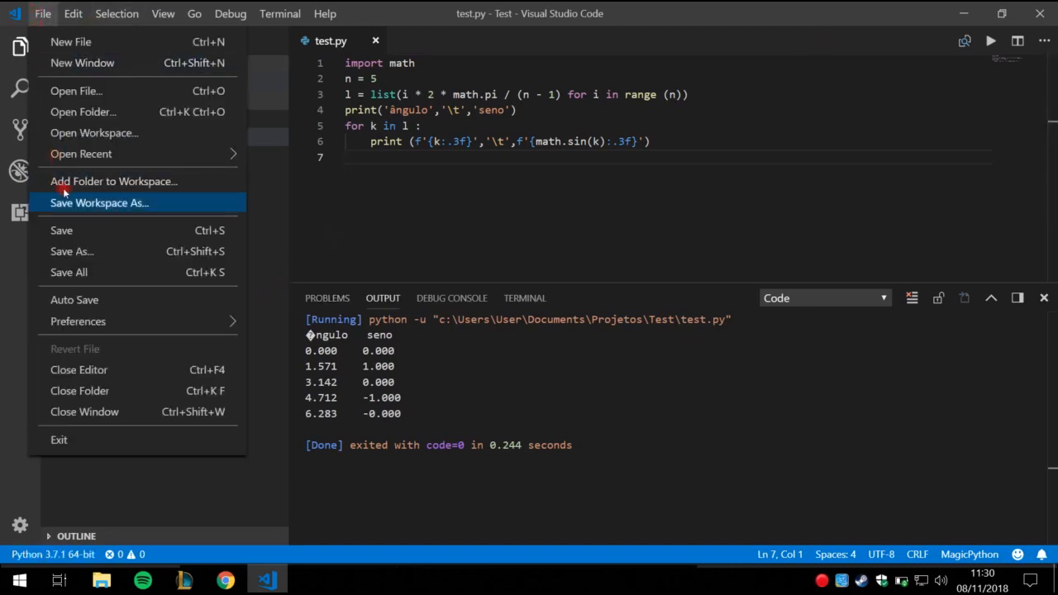
left_click(290, 329)
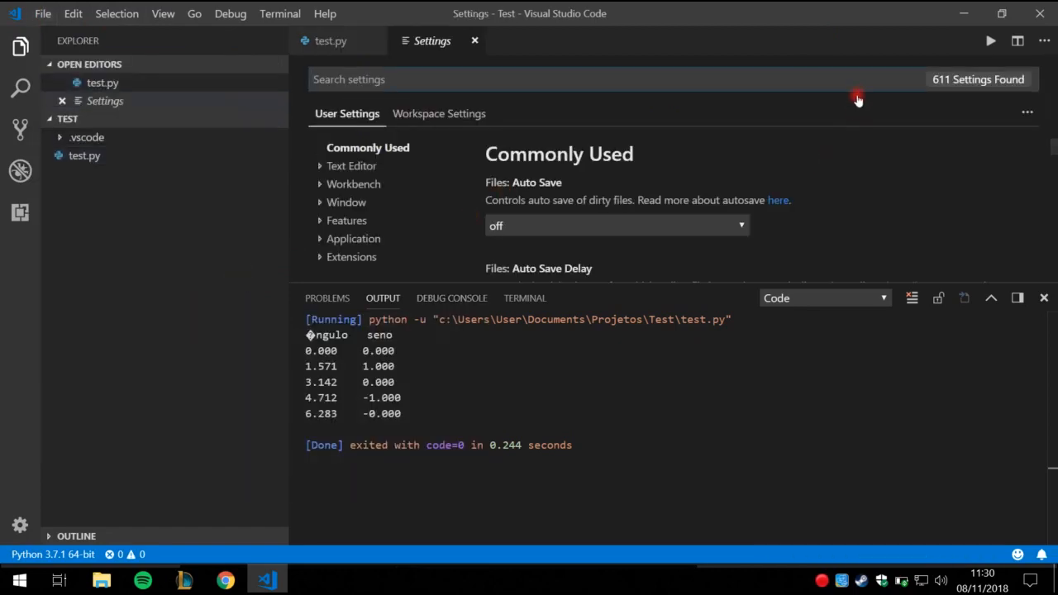
left_click(1028, 111)
left_click(928, 161)
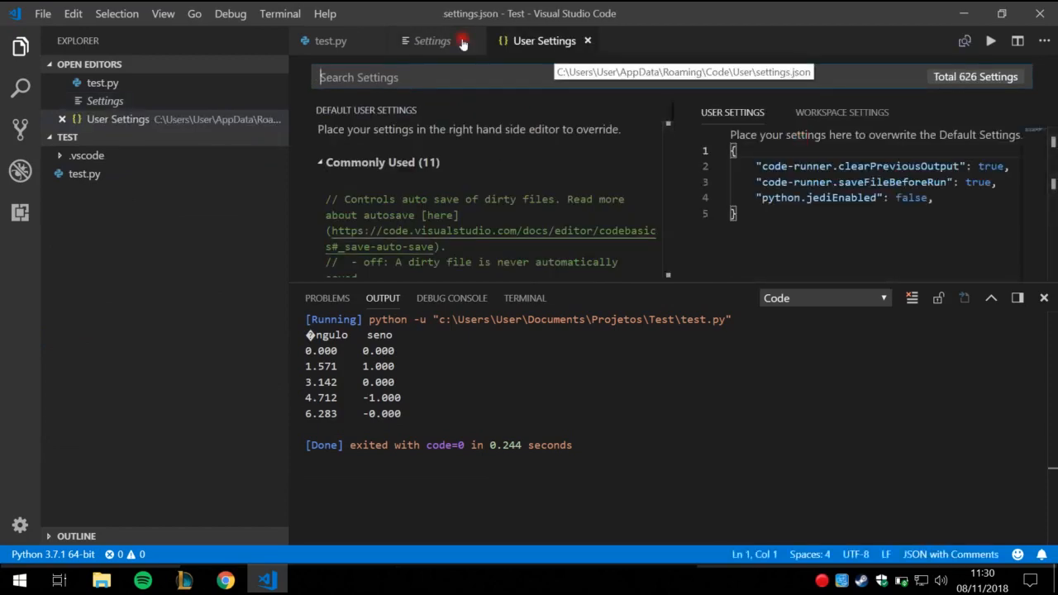
type("code")
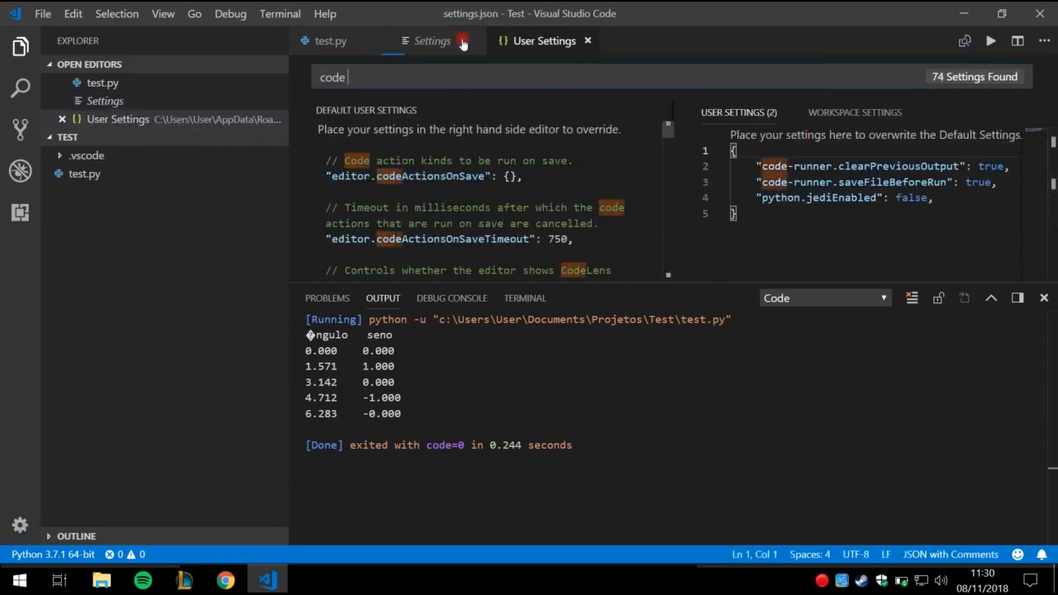
type(" runner")
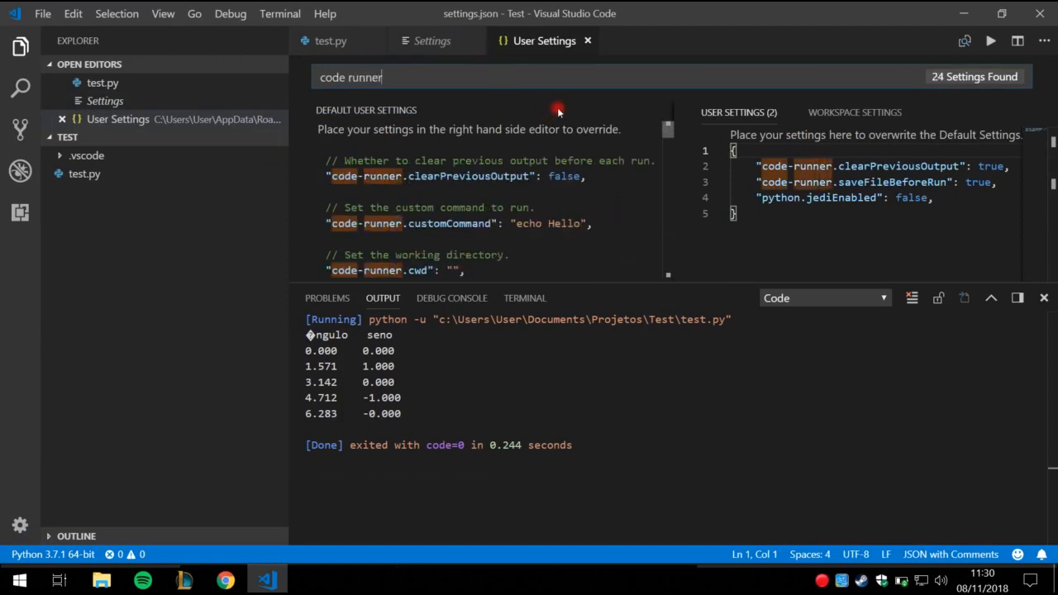
Copy the default code-runner.executorMap setting into the user settings for editing.
scroll(557, 115, "down", 5)
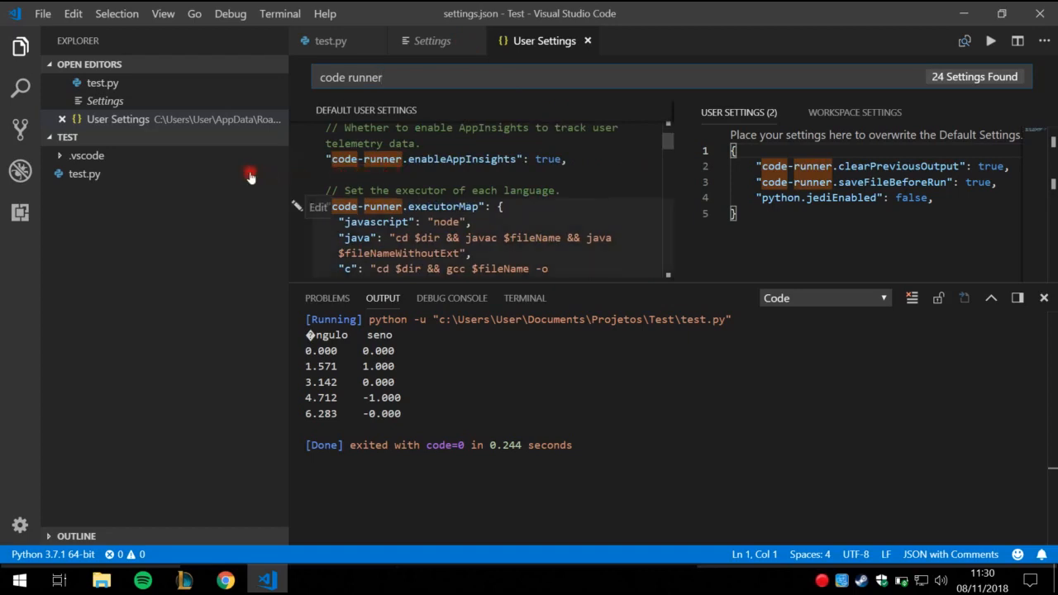
left_click(297, 206)
left_click(319, 229)
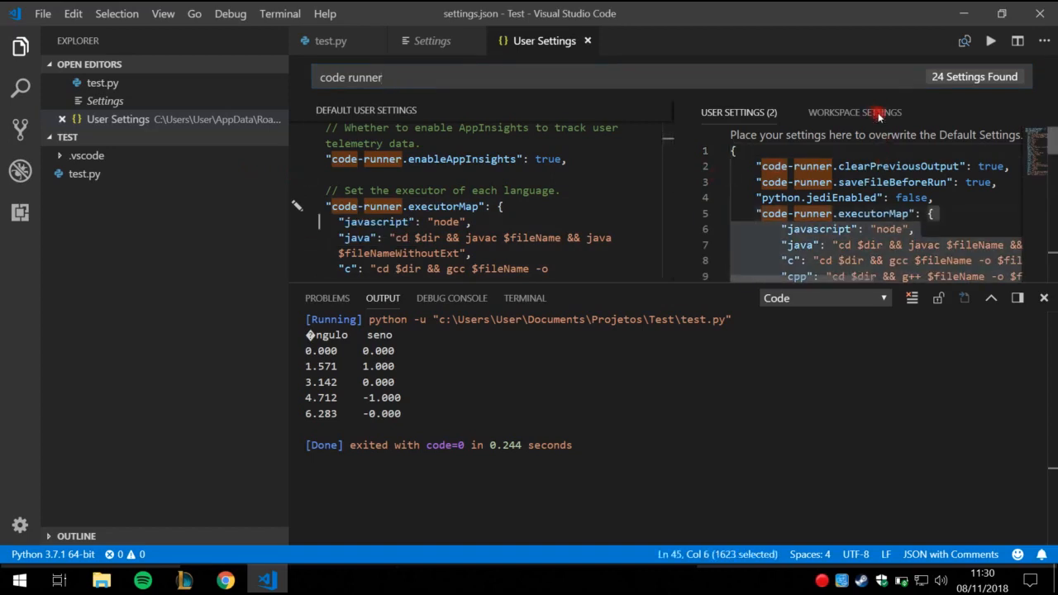
Set the python executor in the user settings' code-runner.executorMap to "set PYTHONIOENCODING=utf8 && python -u" and save settings.json.
scroll(868, 132, "down", 3)
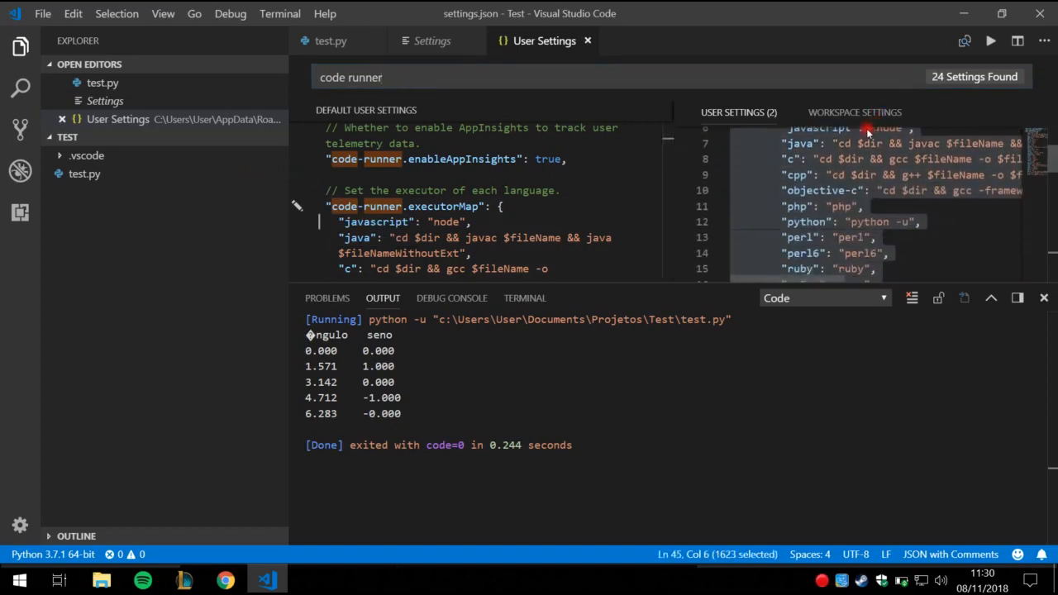
left_click(845, 222)
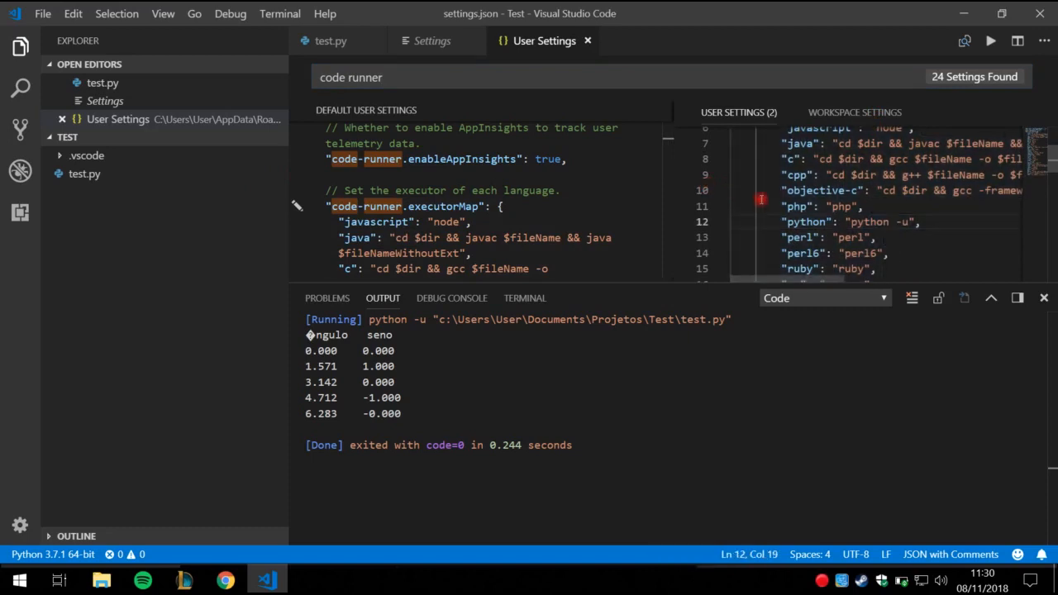
type("set ")
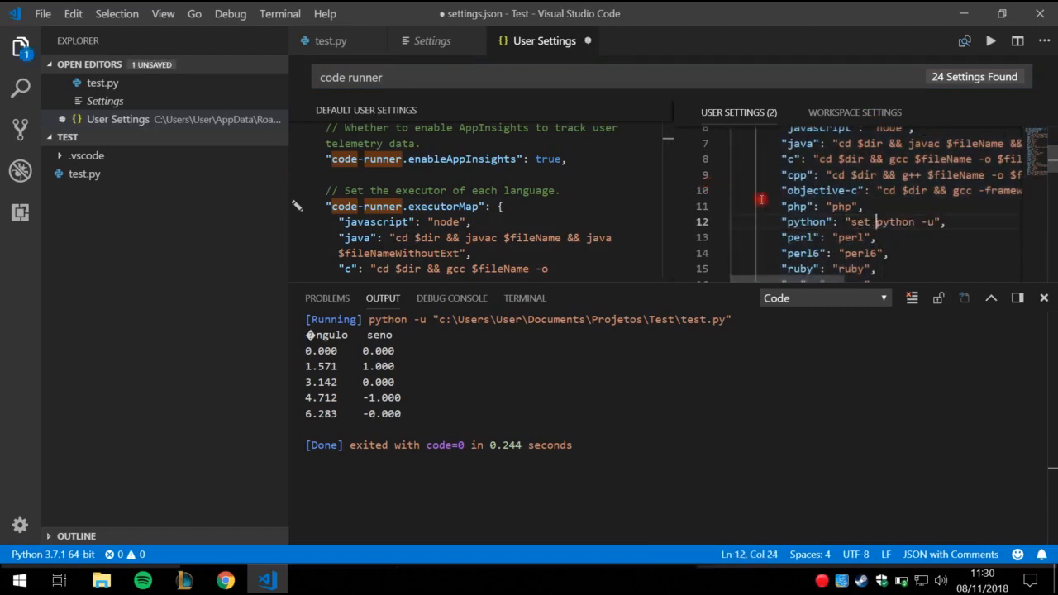
type("PYTHON")
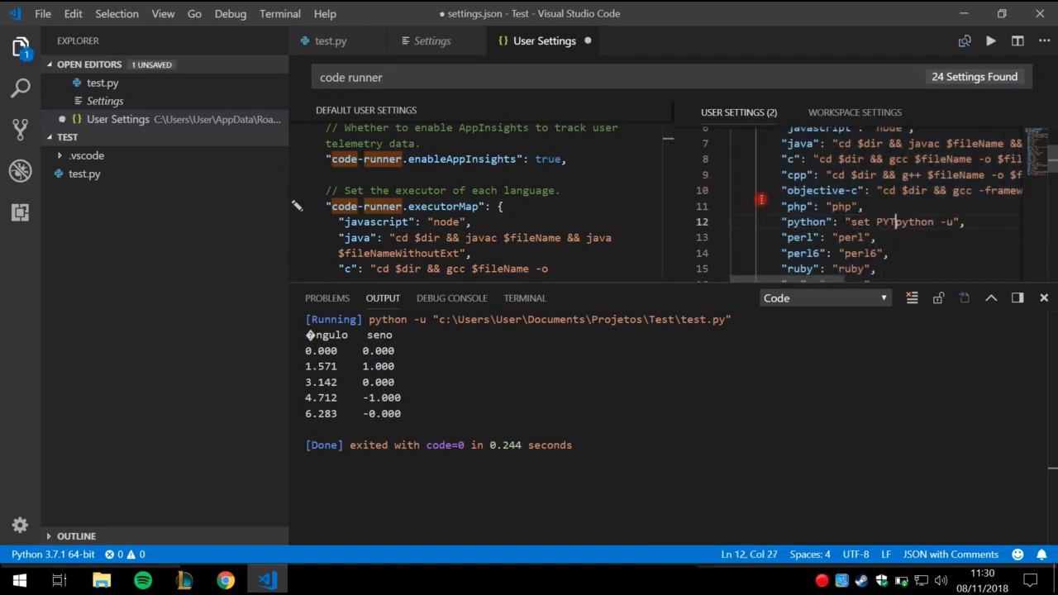
type("IOENCOD")
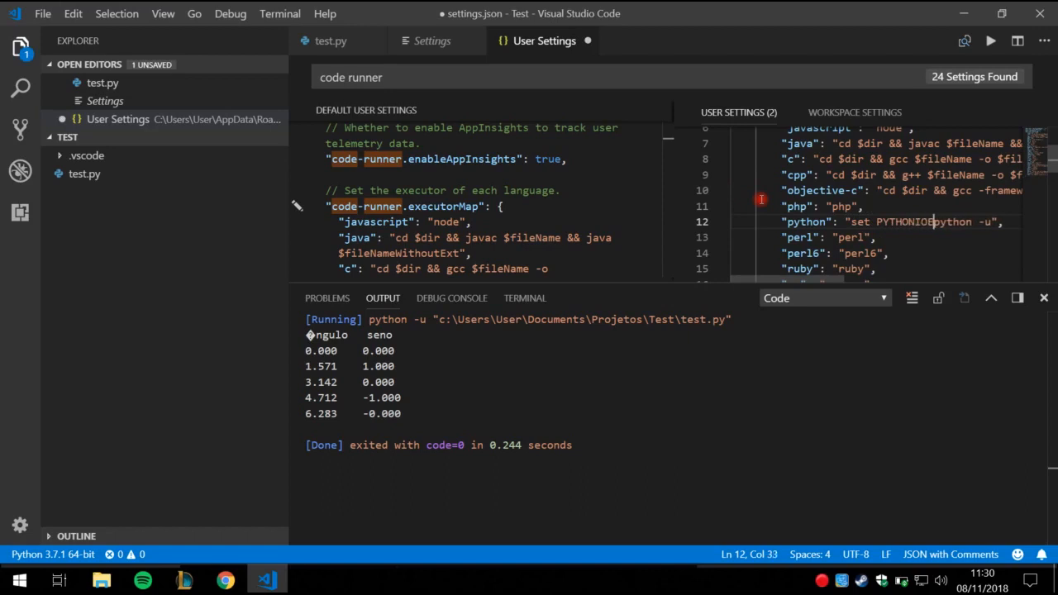
type("ING")
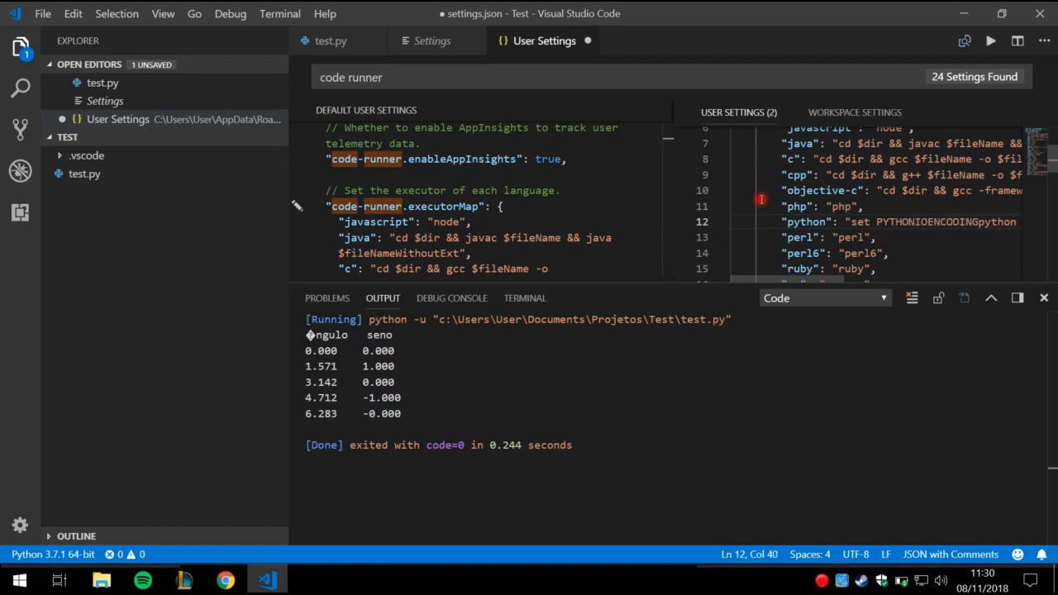
type("=")
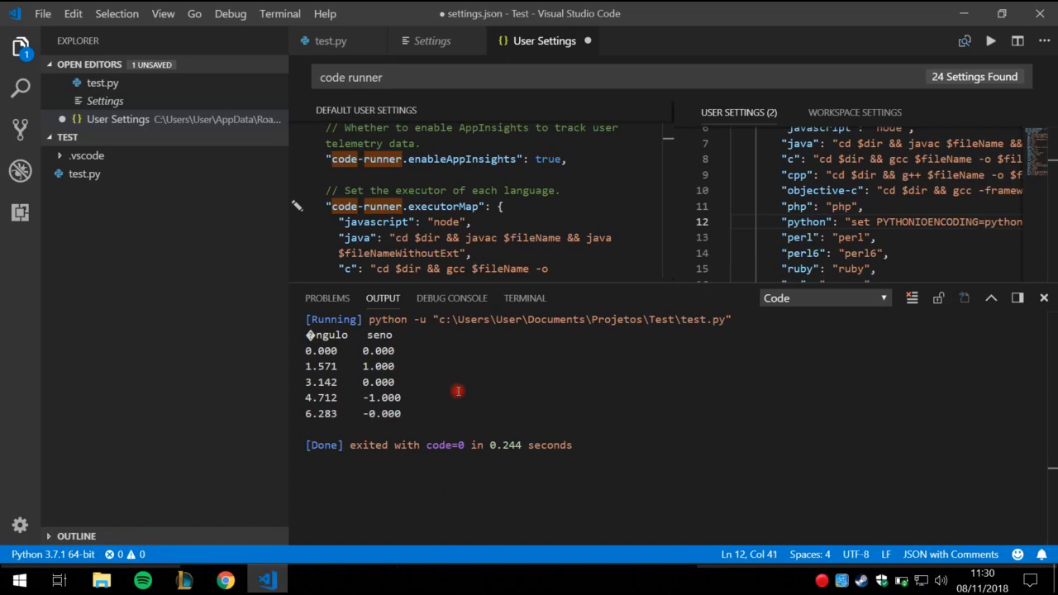
type("utf8")
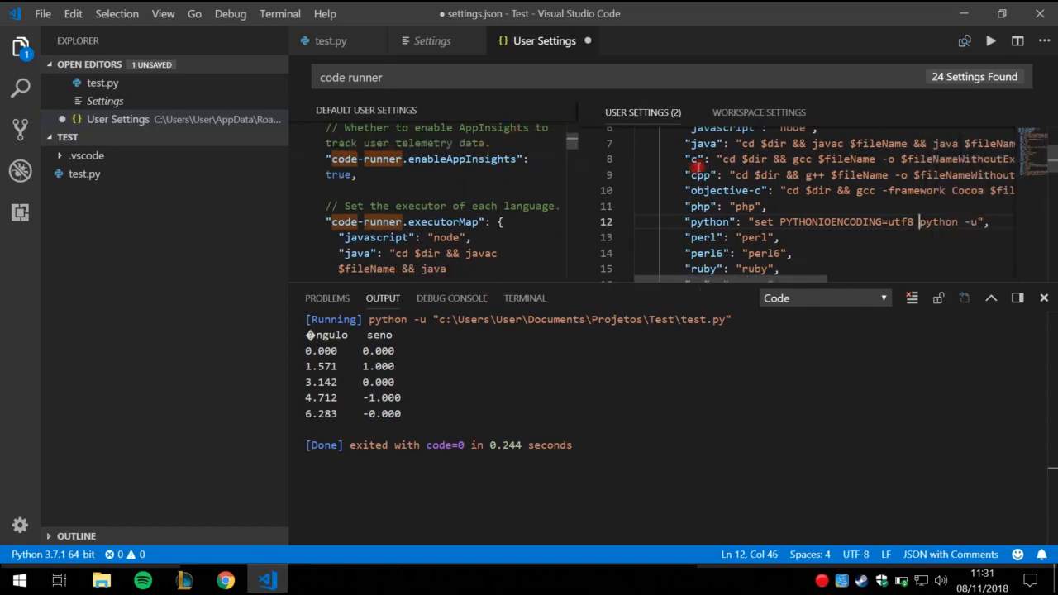
type("&&")
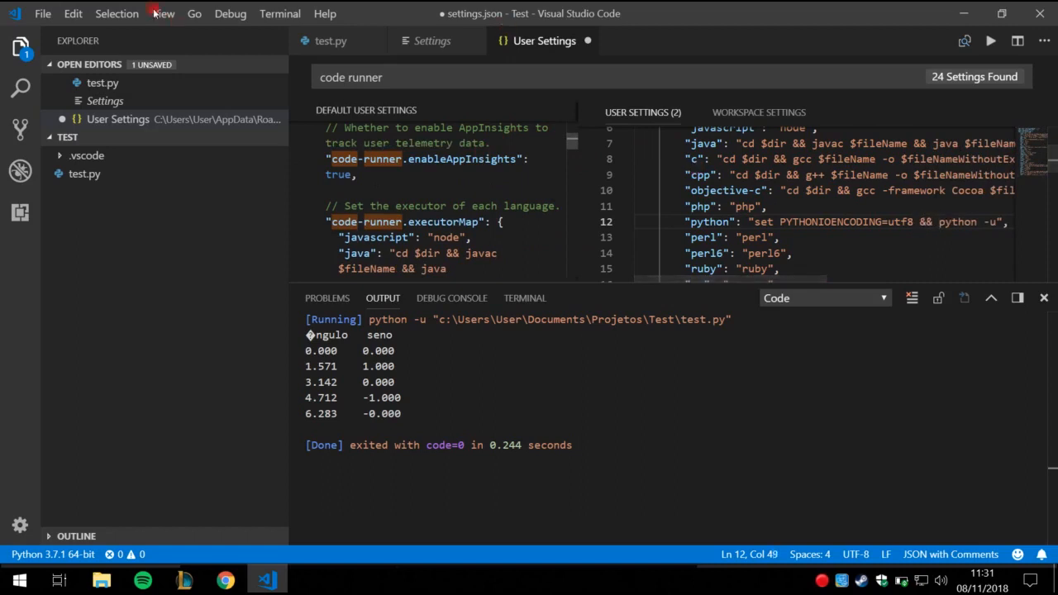
left_click(41, 14)
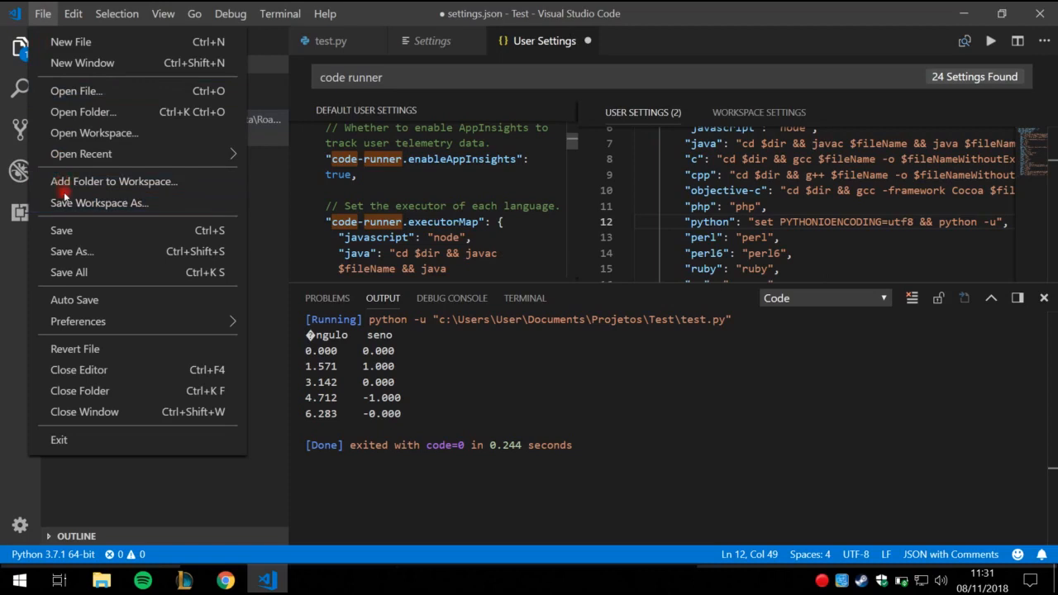
left_click(62, 231)
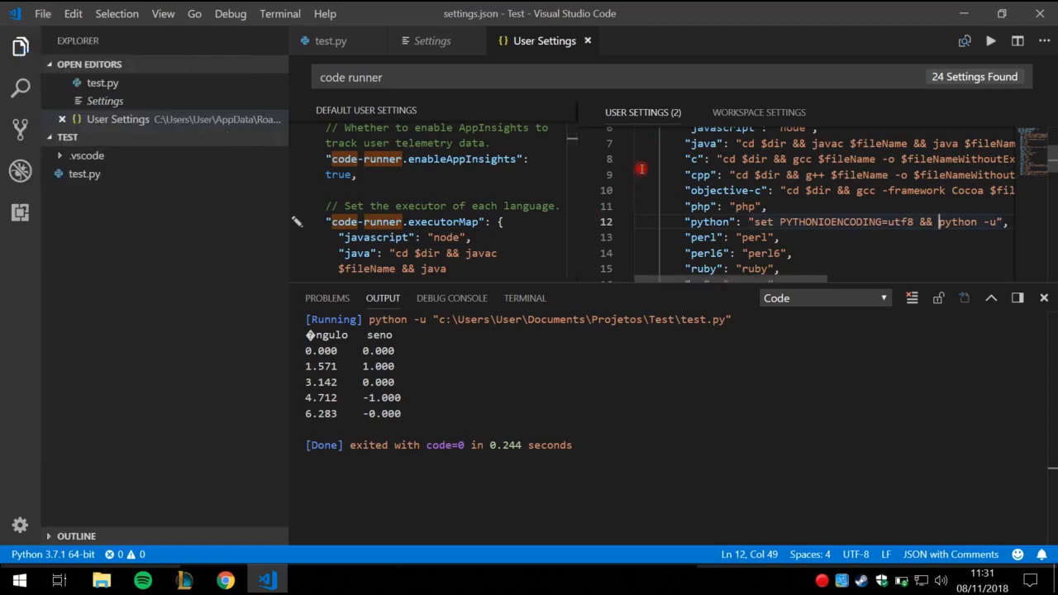
key("Up")
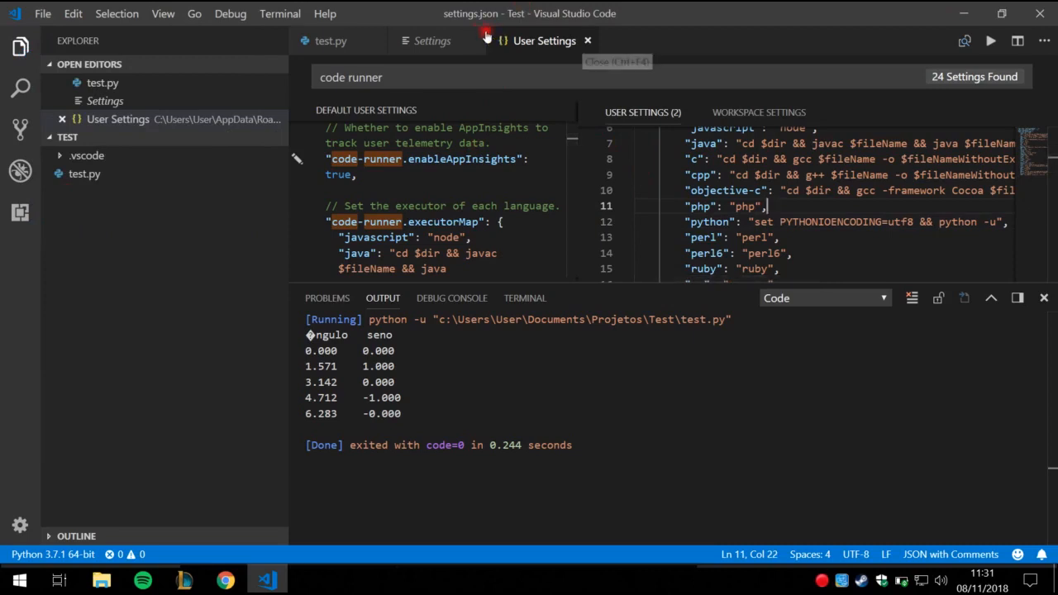
Close the User Settings and Settings editors and rerun test.py with Code Runner using the UTF-8 executor.
key("ctrl+F4")
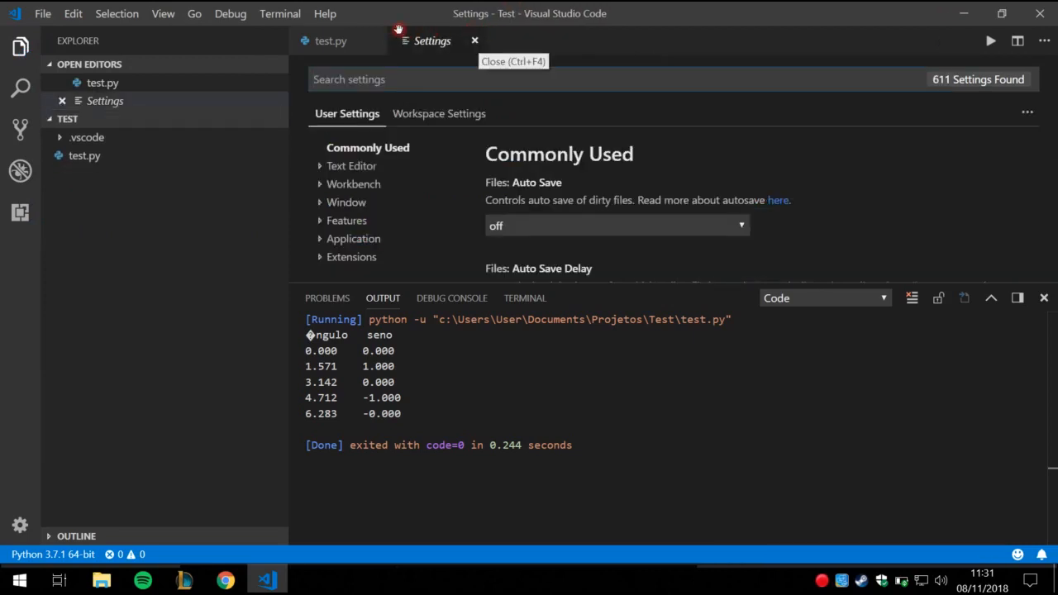
key("ctrl+F4")
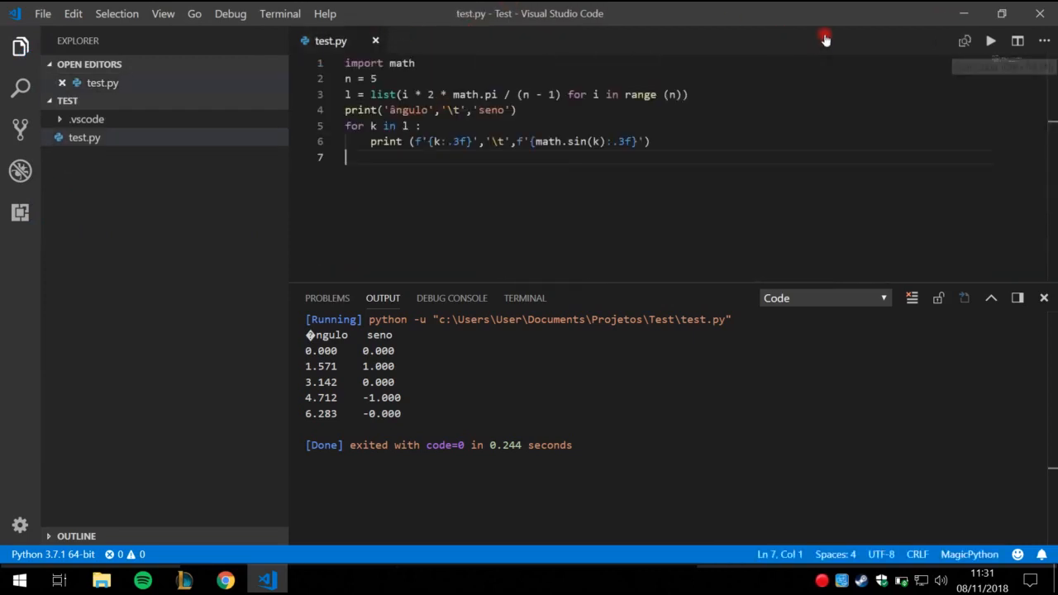
key("ctrl+alt+n")
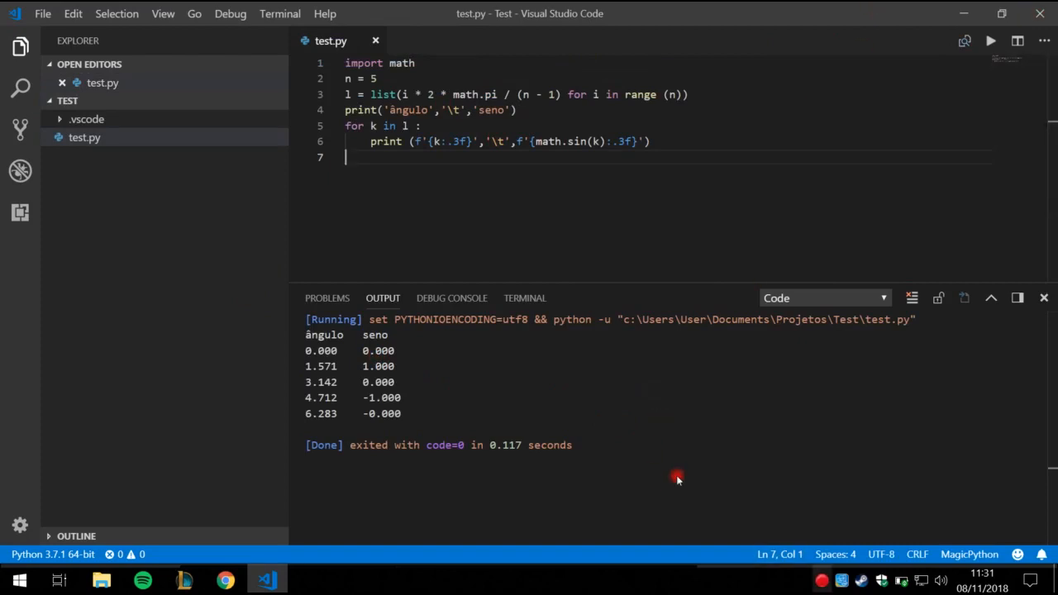
key("F10")
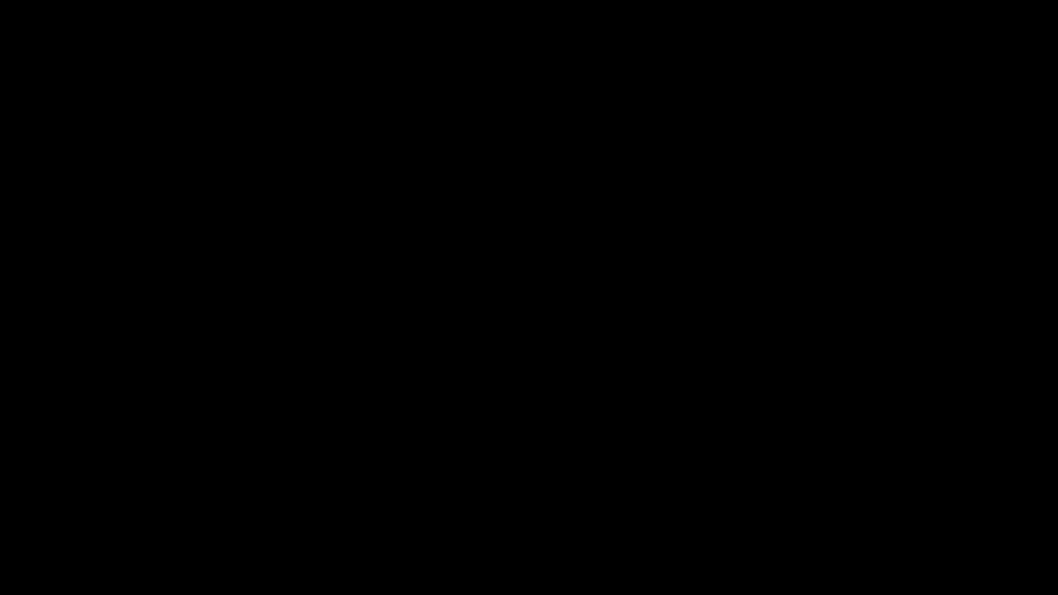